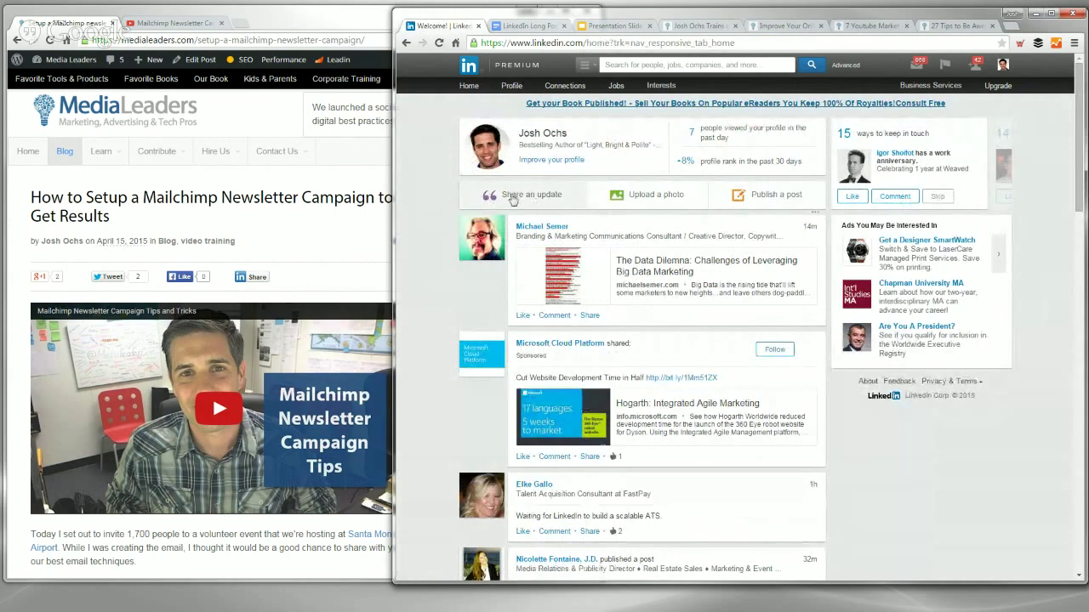
Step: Start a new long-form post on LinkedIn
left_click(776, 195)
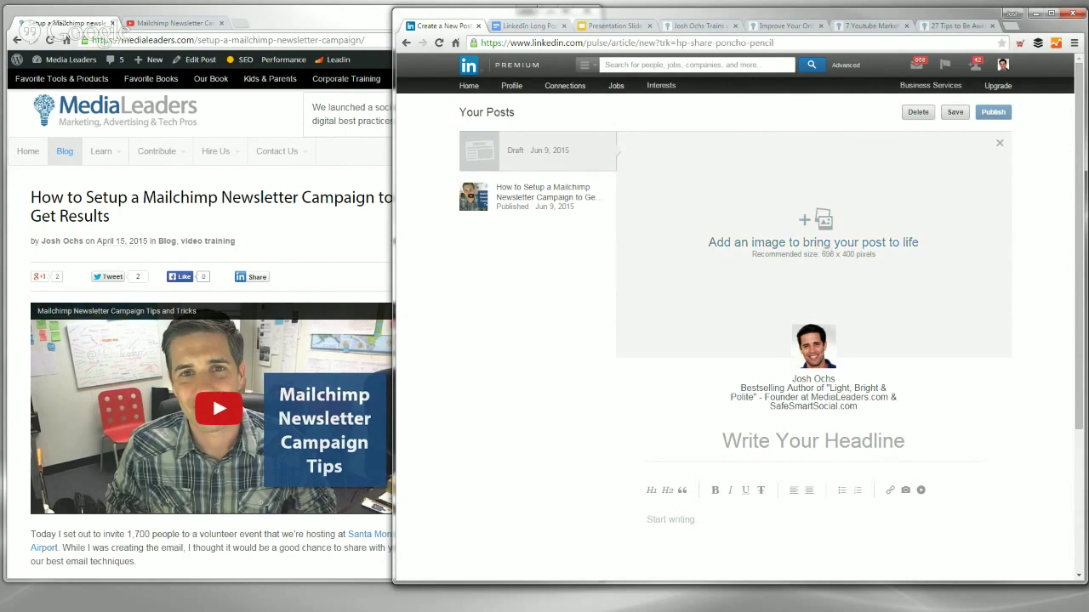
left_click(321, 244)
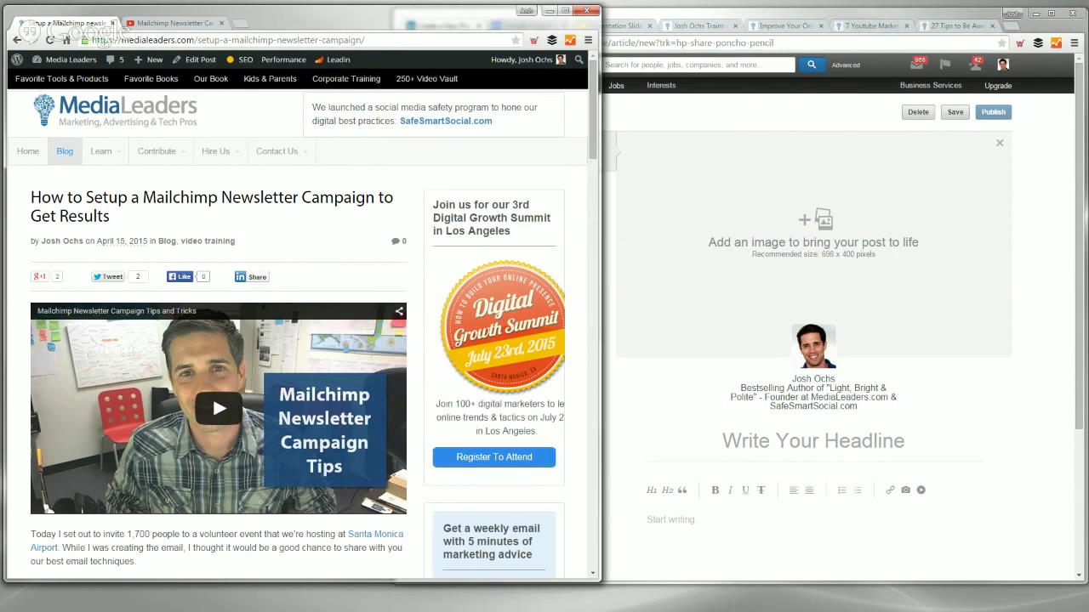
key("Print")
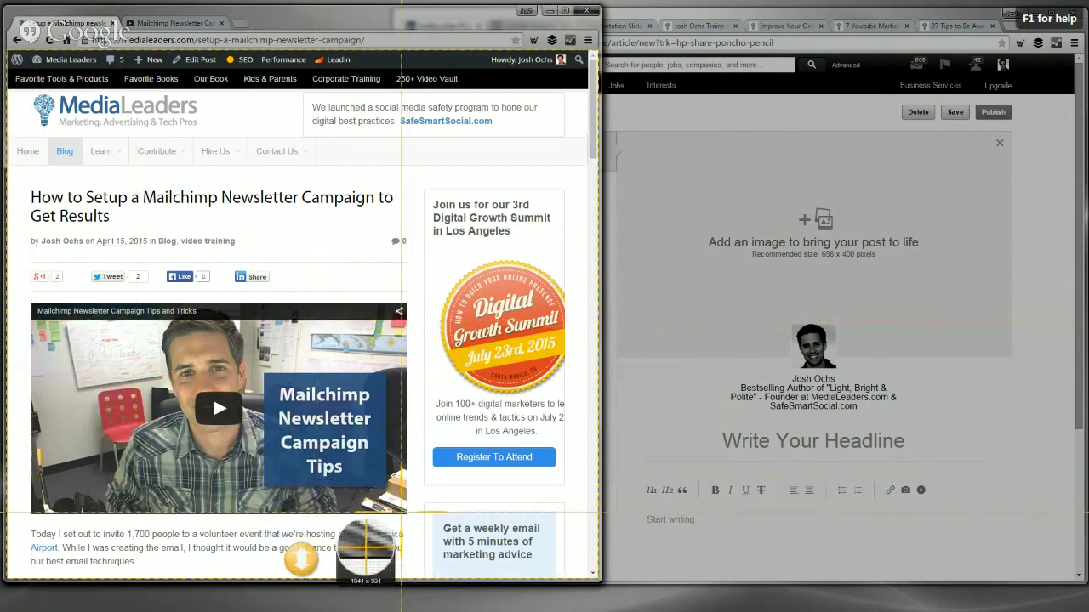
left_click_drag(405, 512, 30, 322)
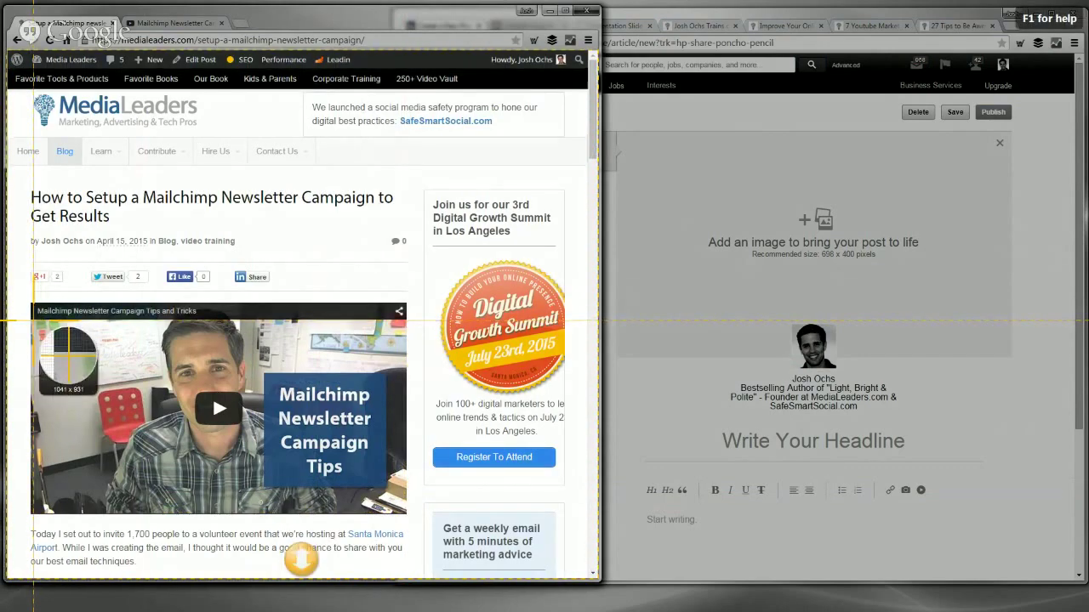
key("Escape")
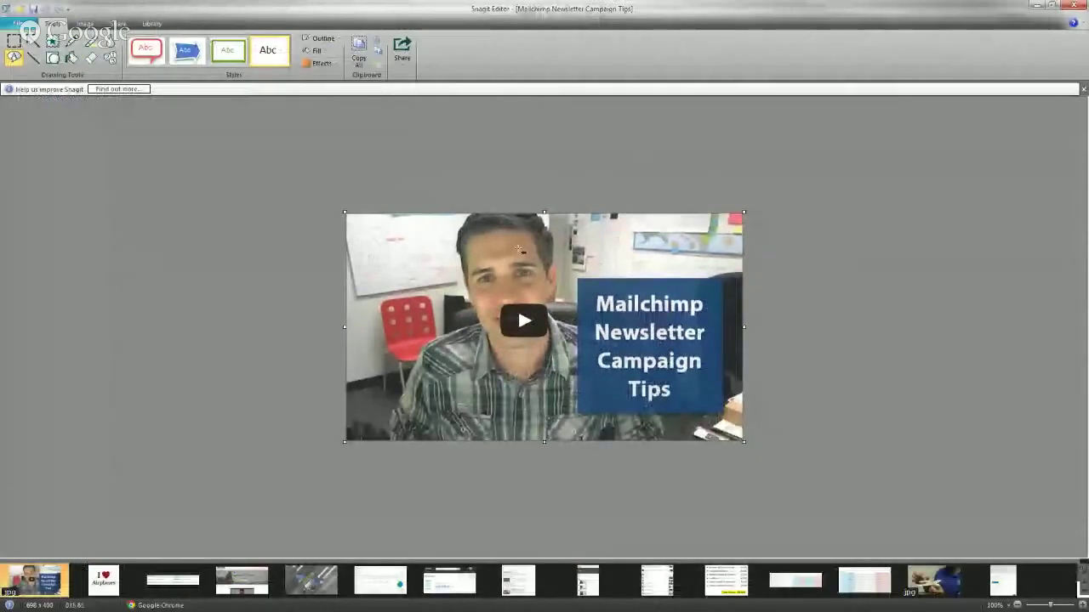
left_click_drag(562, 31, 1087, 25)
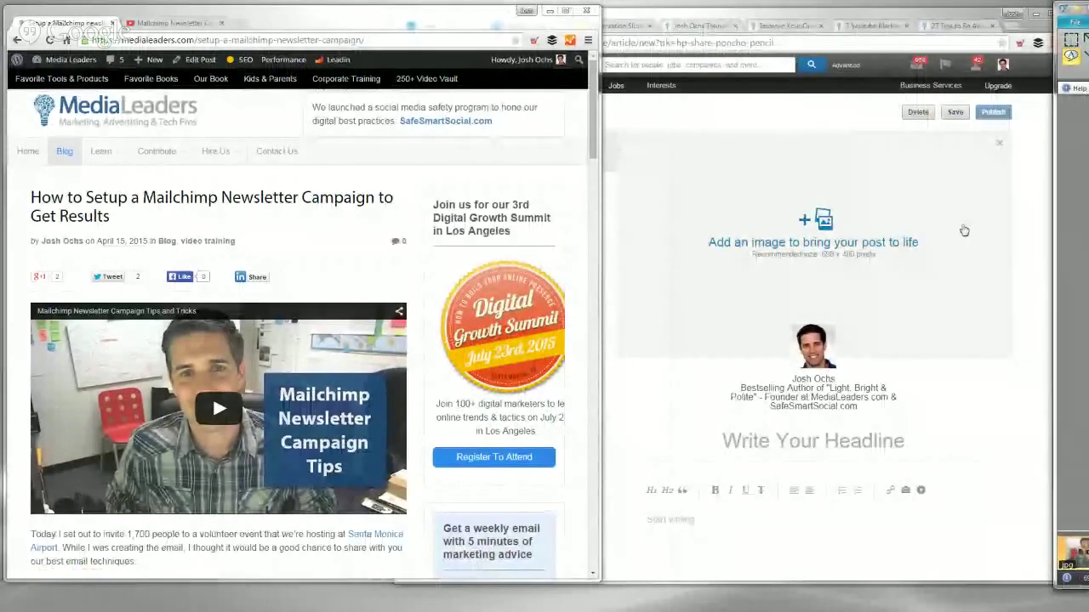
Step: Add the "Mailchimp Newsletter Campaign Tips" JPG from the desktop as the post's header image
left_click(814, 219)
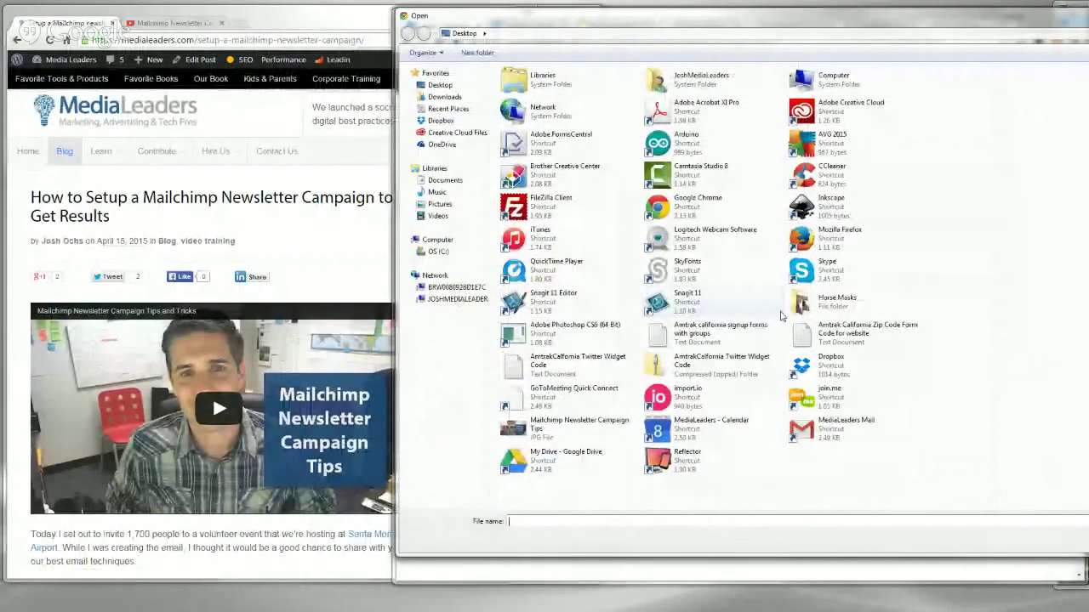
left_click(516, 432)
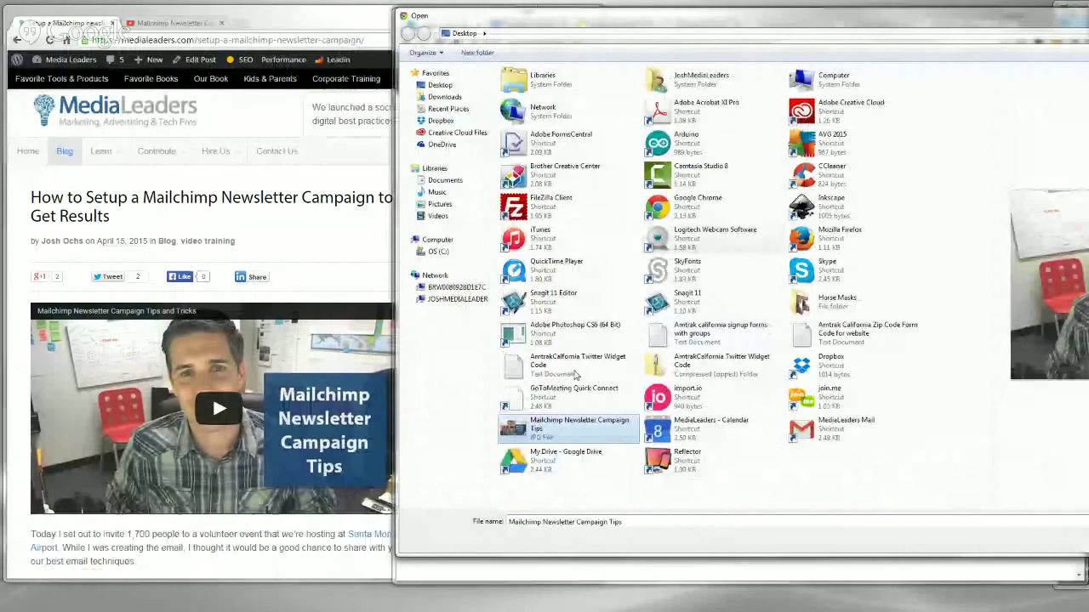
left_click_drag(876, 41, 559, 49)
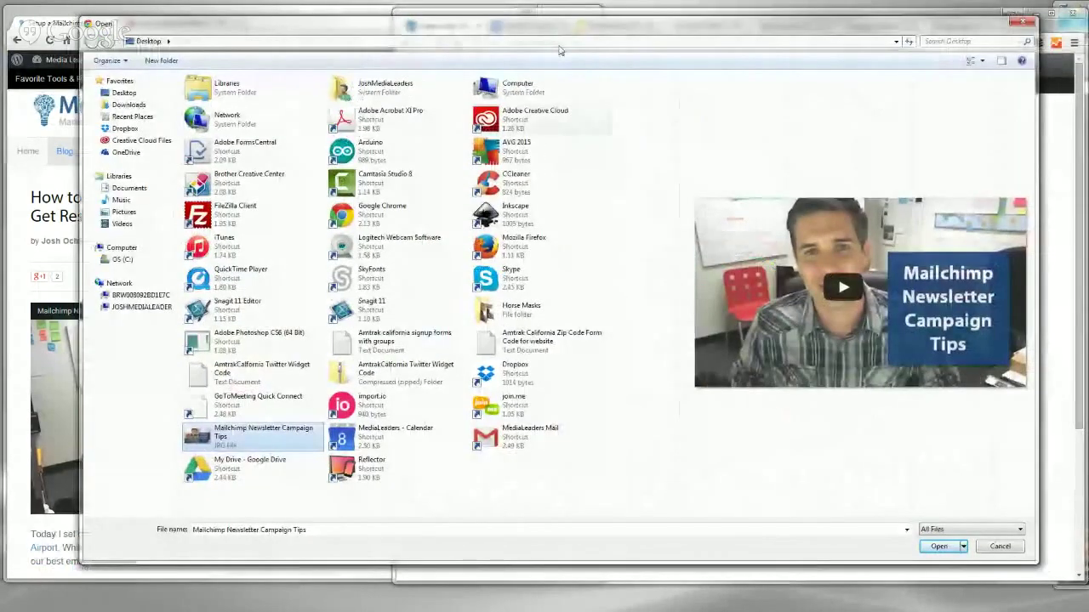
left_click(939, 546)
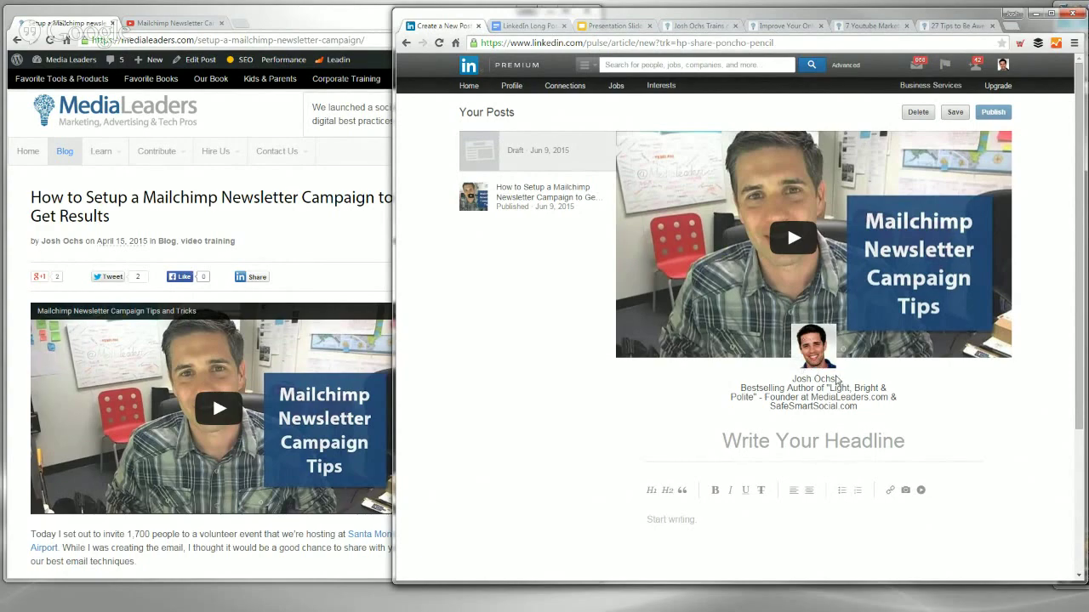
Step: Copy the blog article's title "How to Setup a Mailchimp Newsletter Campaign to Get Results" into the post's headline
mouse_move(807, 252)
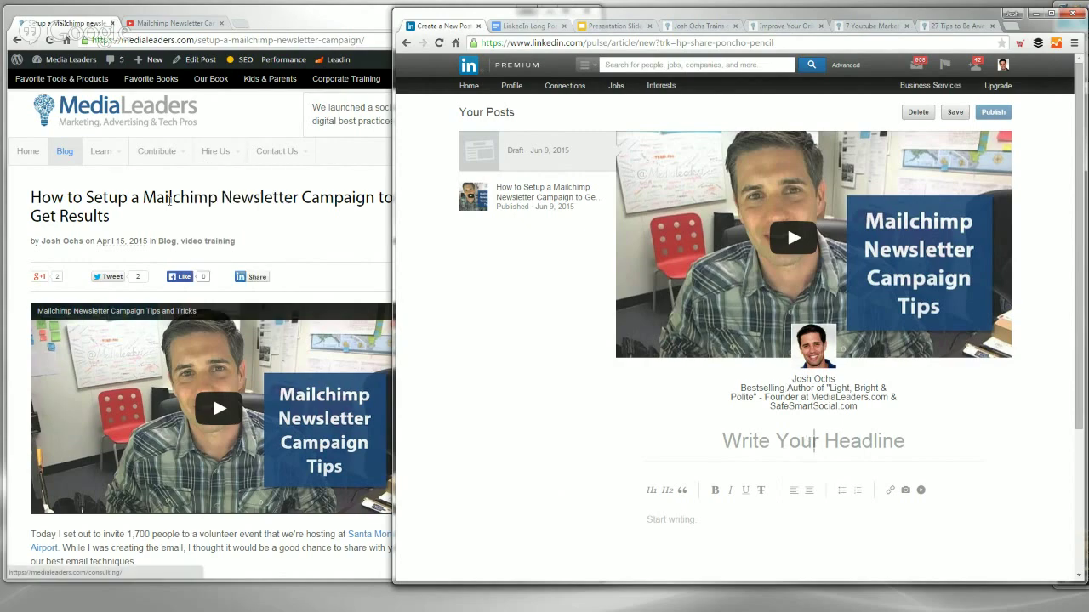
left_click(80, 202)
left_click_drag(33, 197, 132, 213)
key("ctrl+c")
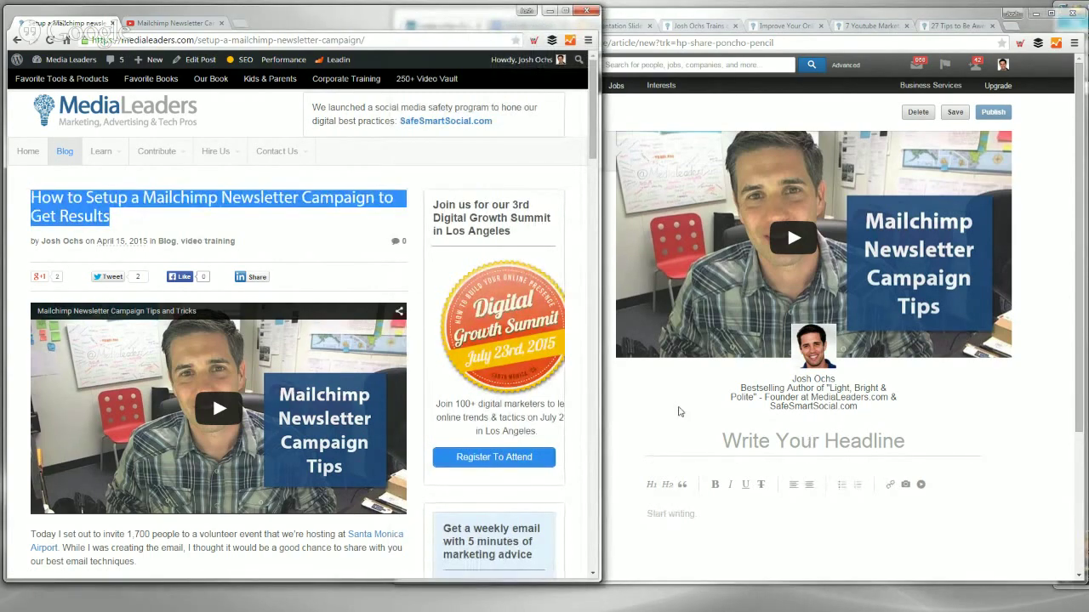
left_click(800, 446)
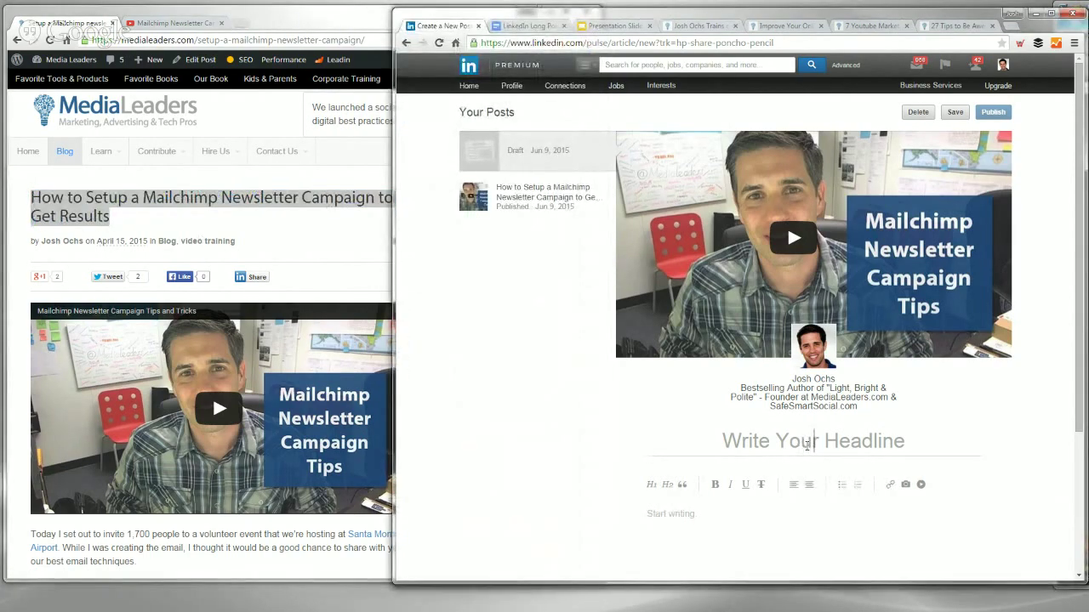
key("ctrl+v")
scroll(813, 440, "down", 1)
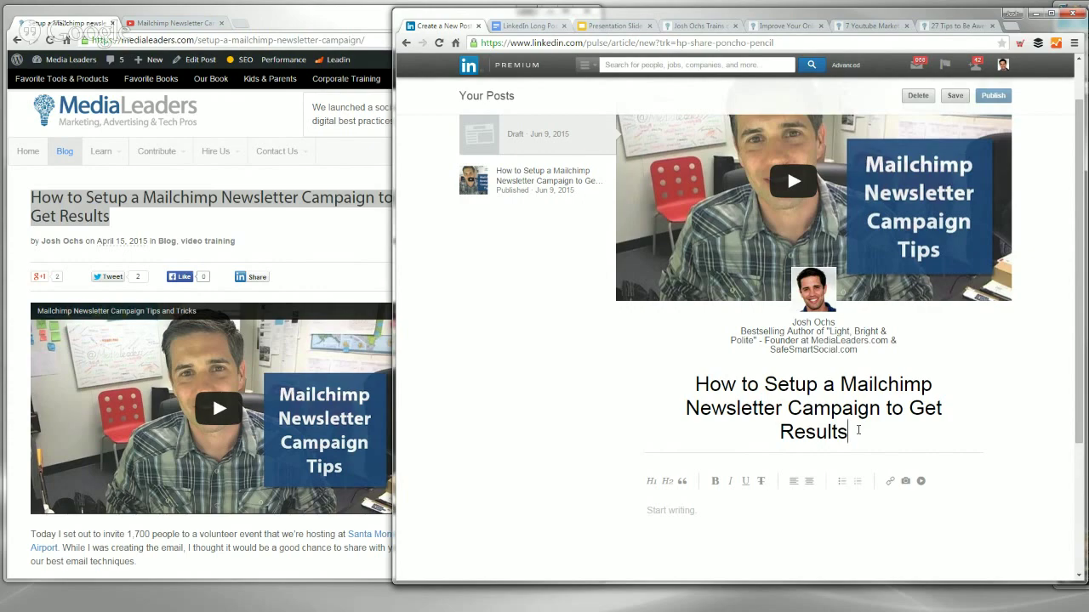
left_click(848, 428)
left_click_drag(764, 384, 695, 385)
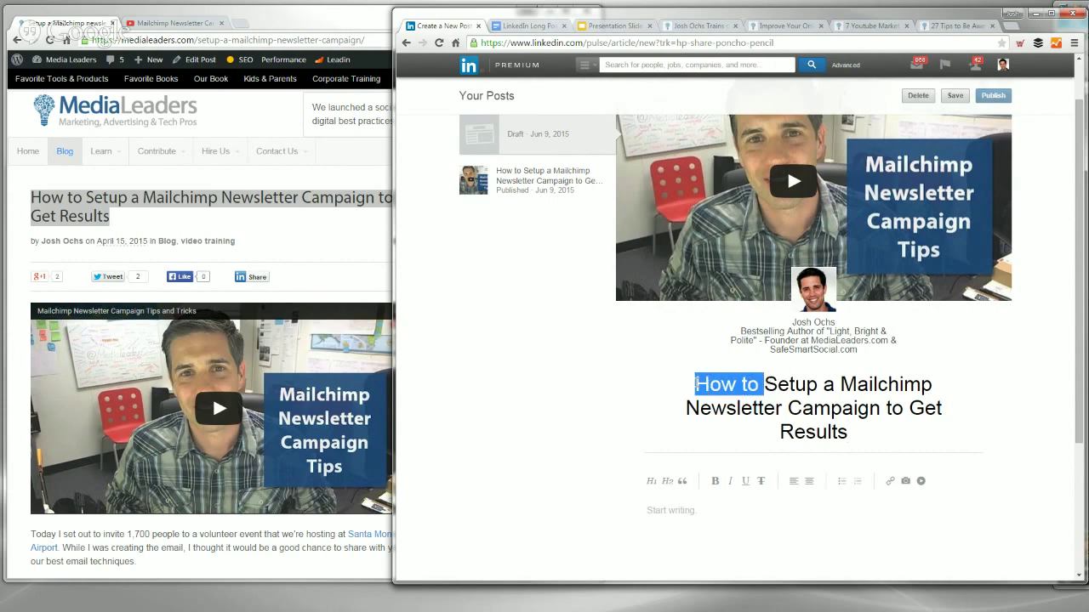
left_click(749, 387)
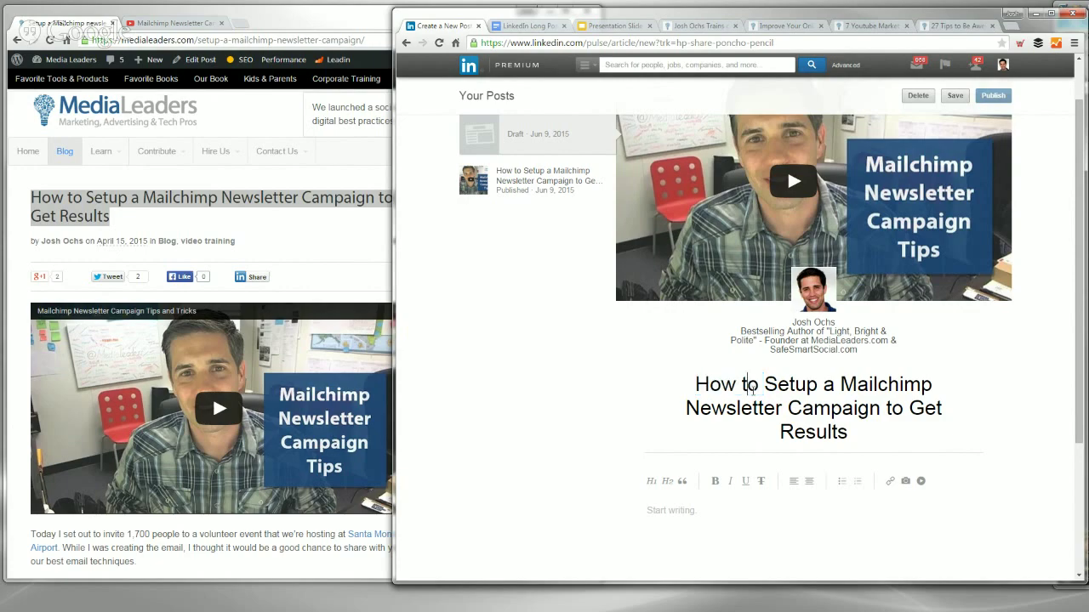
left_click(864, 430)
Step: Switch to the Google Docs document "LinkedIn Long Post Mailchimp Newsletter campaign tips" and set its zoom to 150%
scroll(860, 438, "down", 2)
left_click(682, 400)
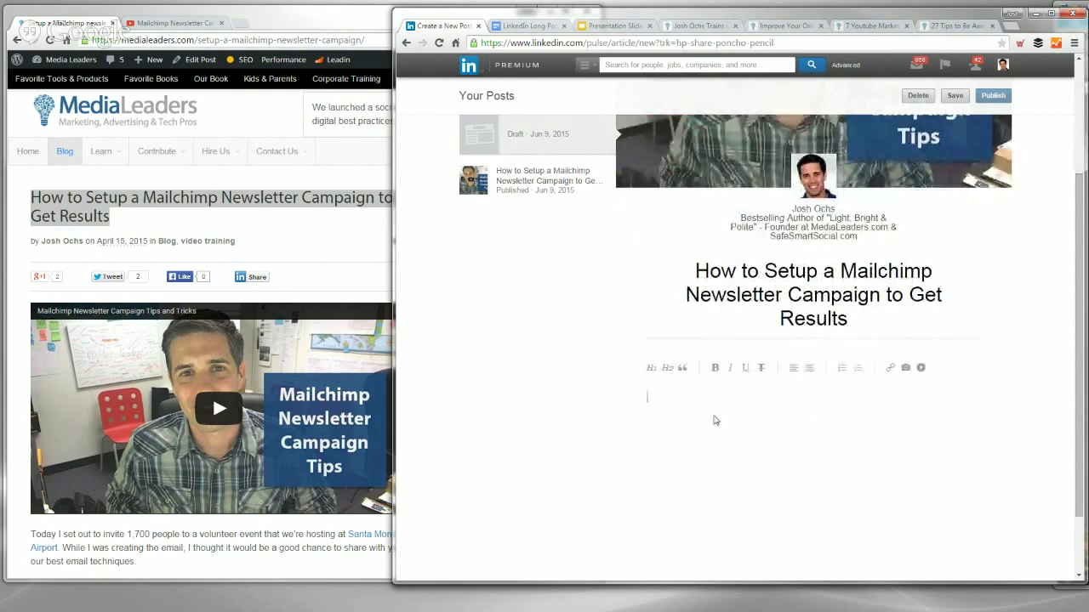
left_click(529, 27)
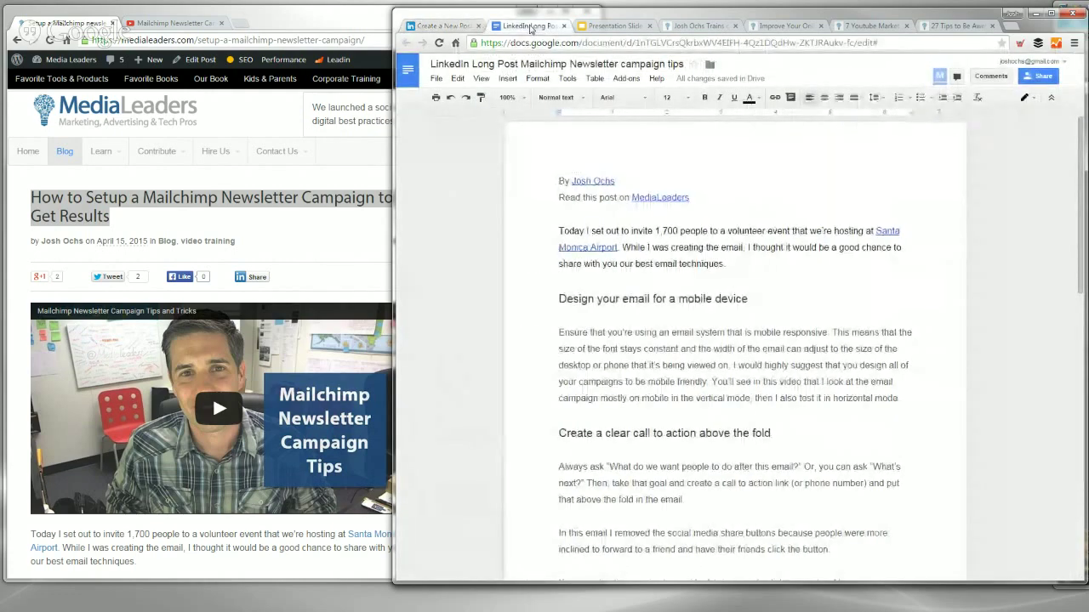
left_click(569, 234)
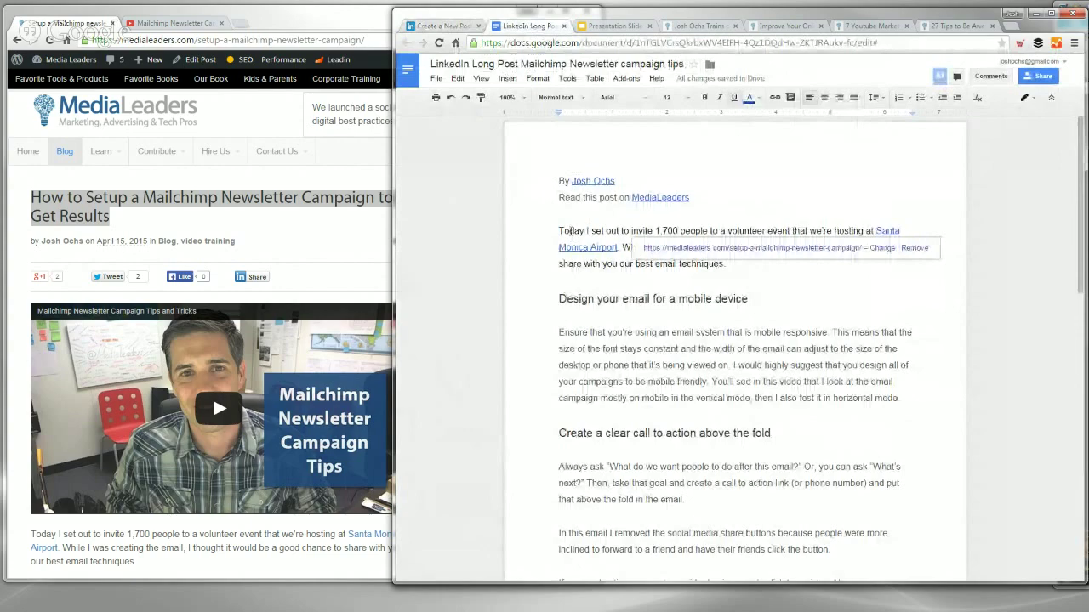
left_click(569, 212)
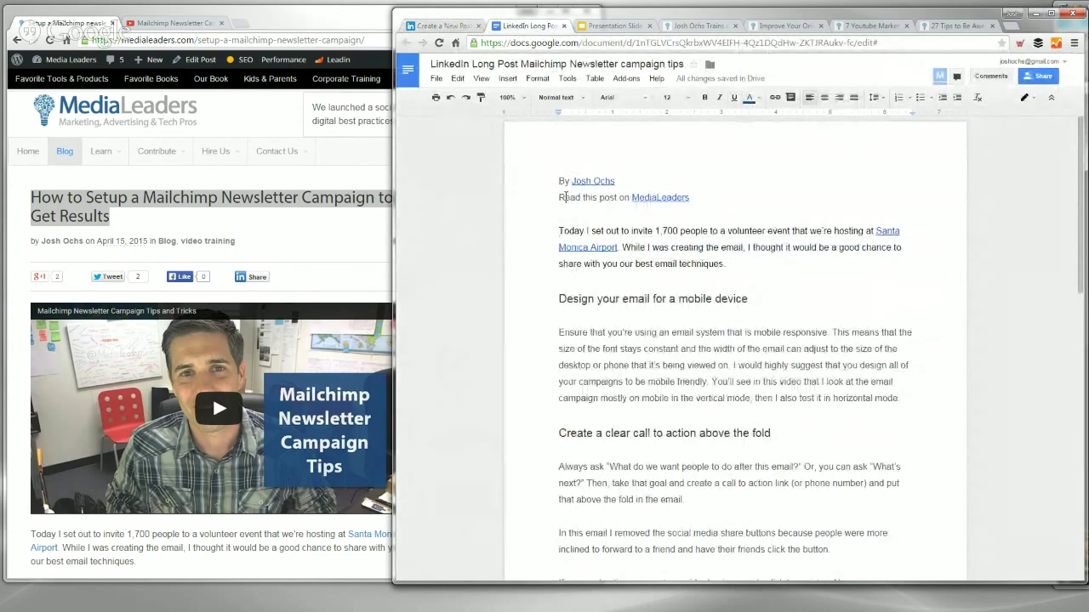
left_click(516, 99)
left_click(519, 217)
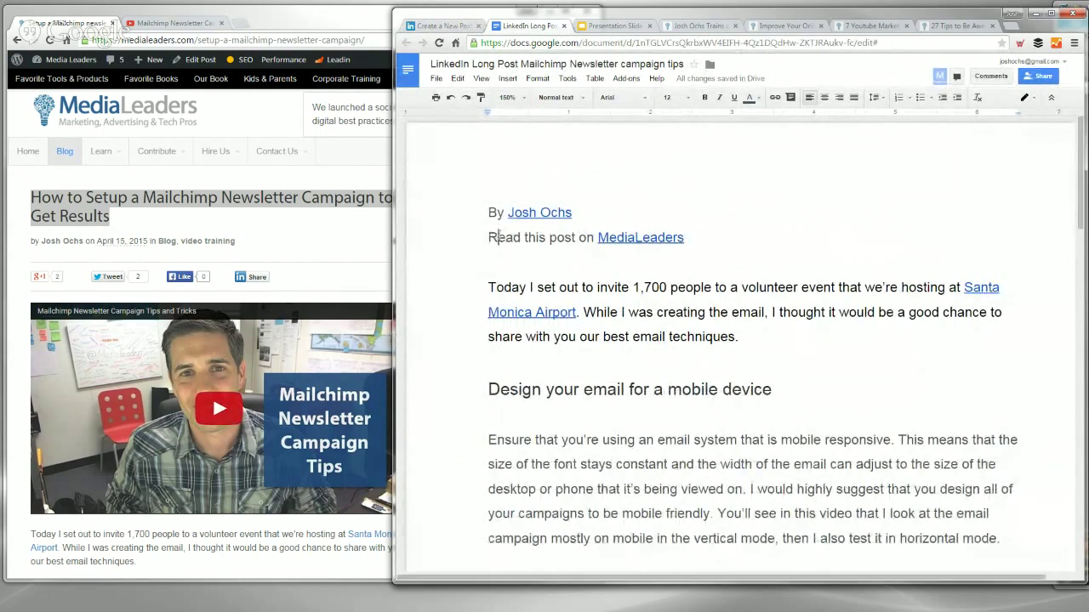
Step: Follow the author link in the document's byline to view the bio page, and return to the document
left_click_drag(490, 213, 589, 213)
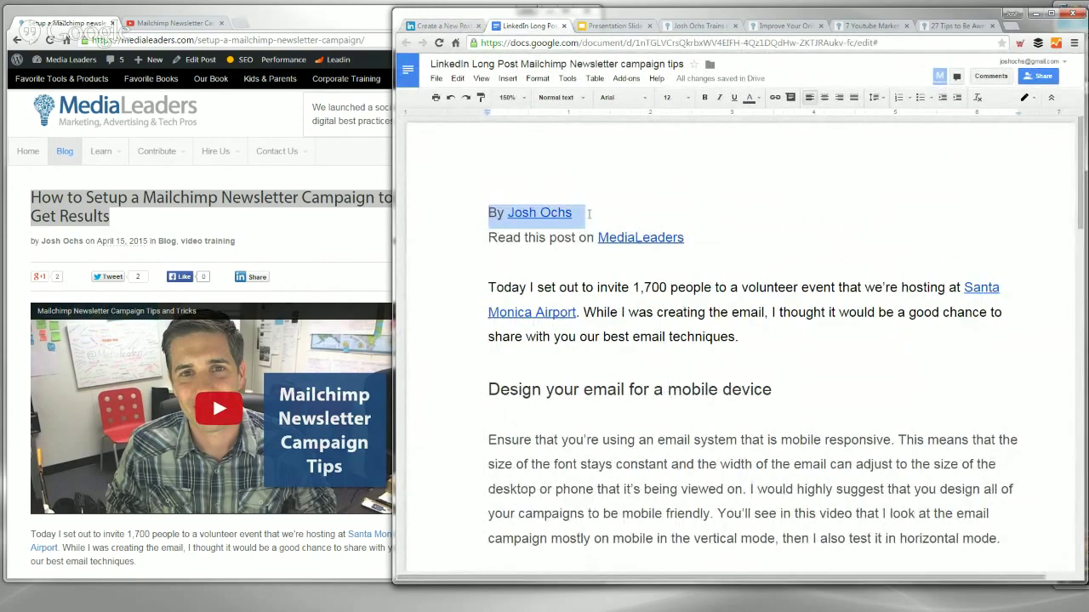
left_click(575, 213)
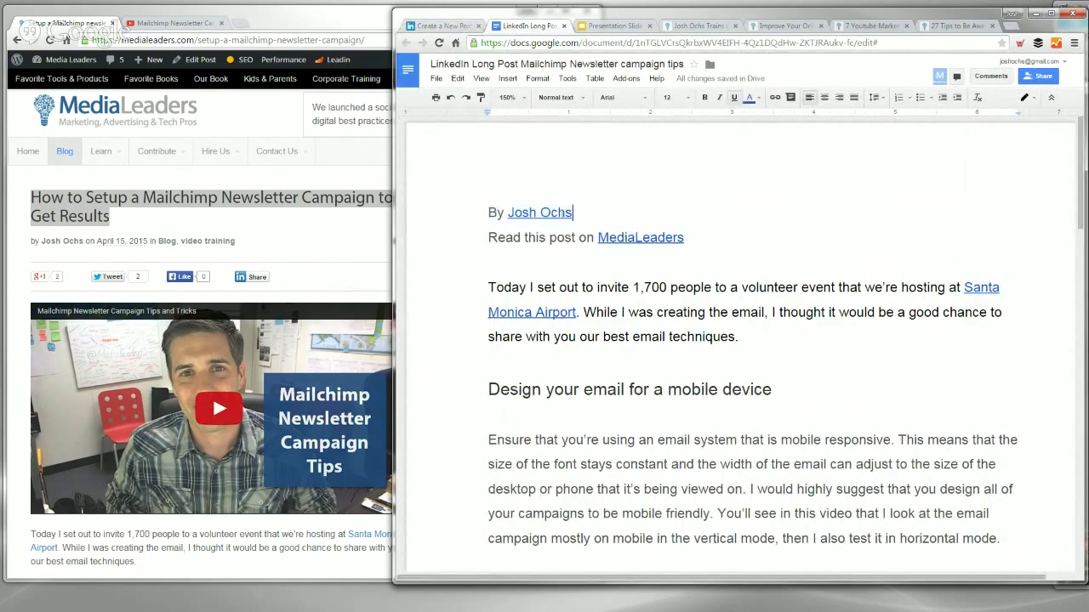
left_click(588, 233)
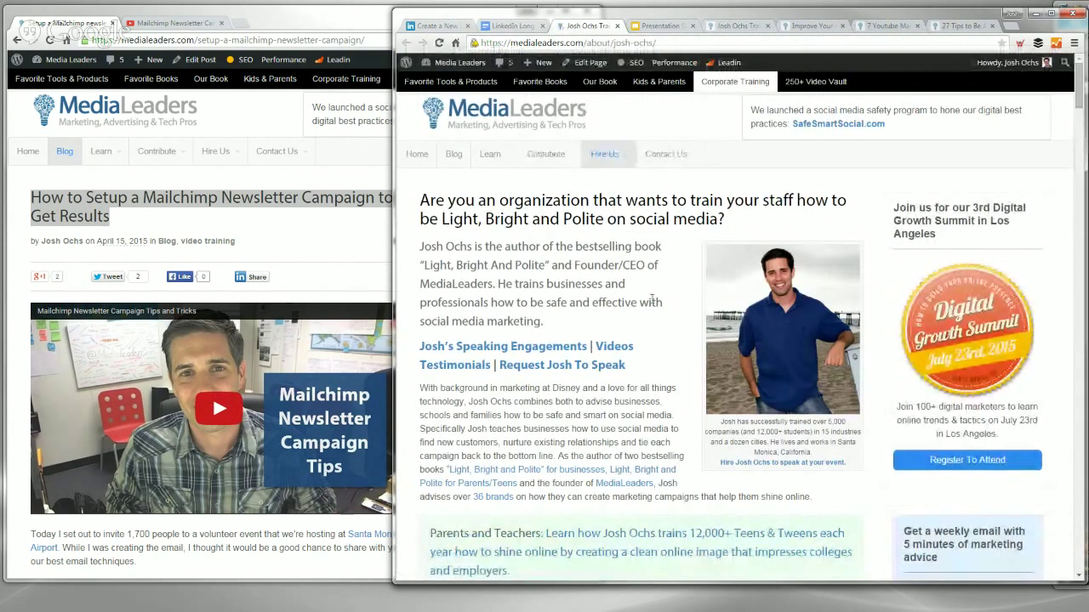
scroll(652, 299, "down", 1)
scroll(651, 299, "up", 1)
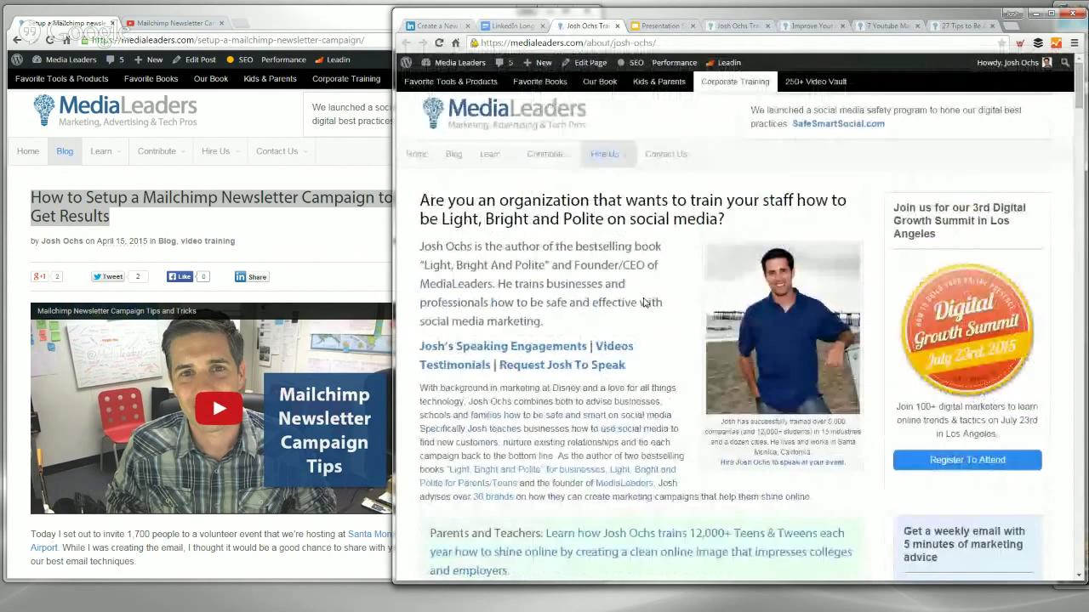
left_click(513, 25)
left_click(484, 213)
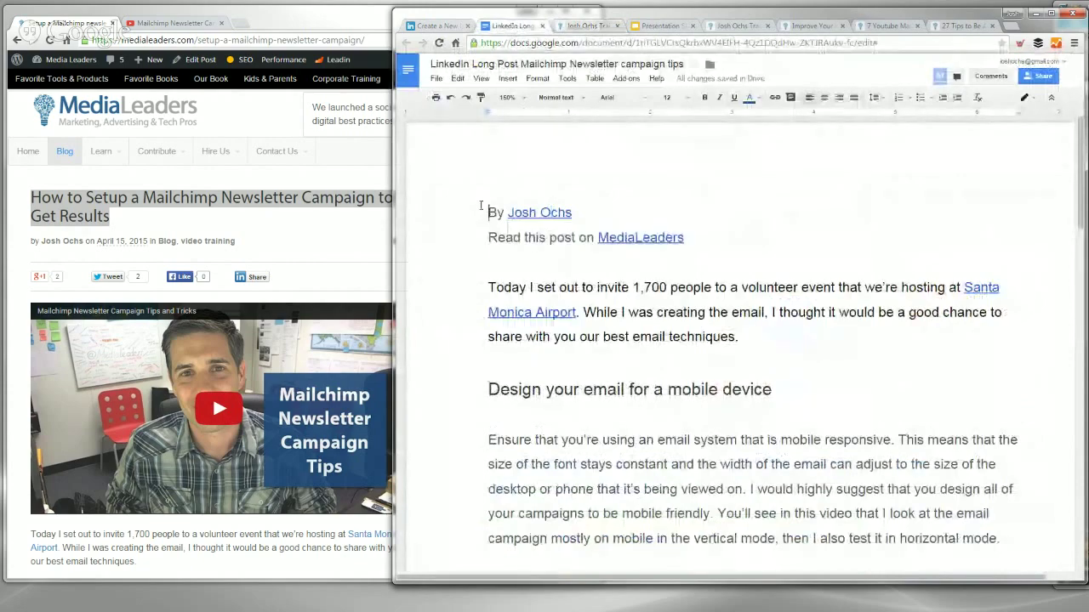
Step: Follow the MediaLeaders link in the "Read this post on" line to view the original article, and return to the document
left_click(488, 237)
left_click_drag(487, 237, 694, 238)
left_click(650, 237)
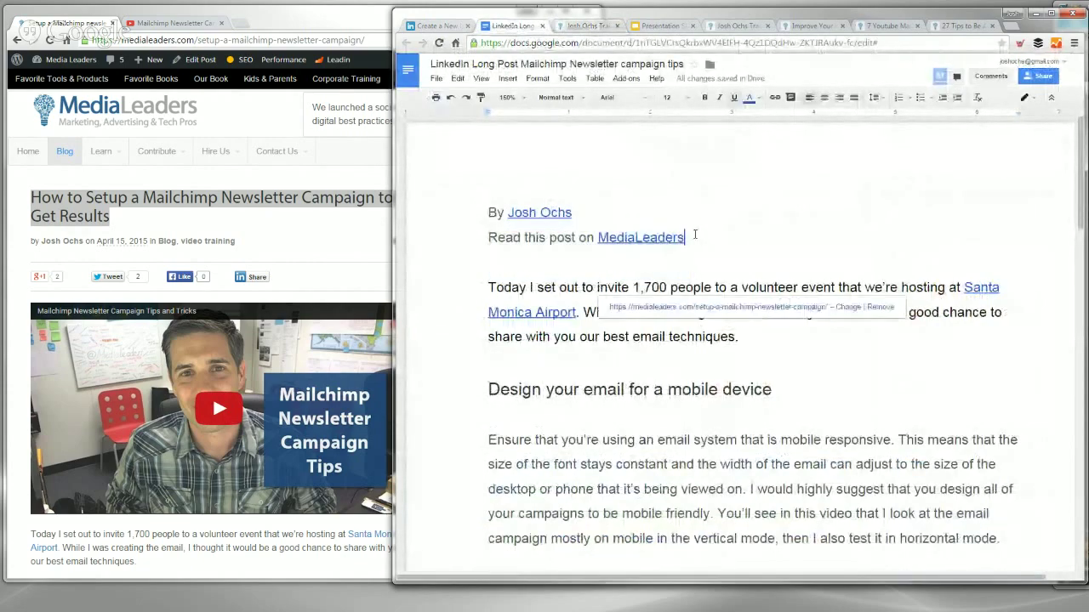
left_click(714, 307)
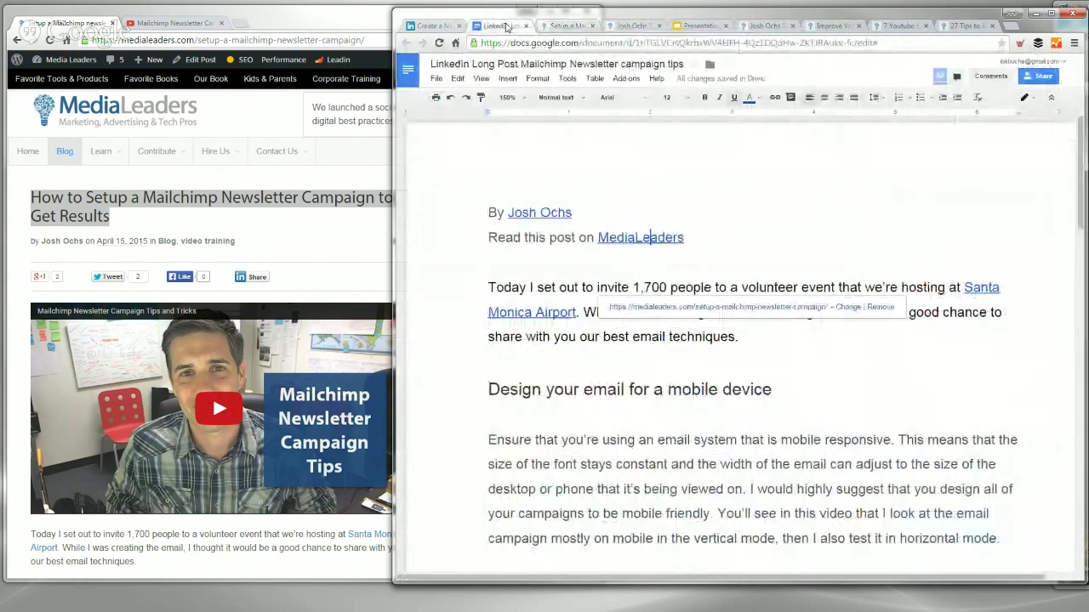
left_click(506, 26)
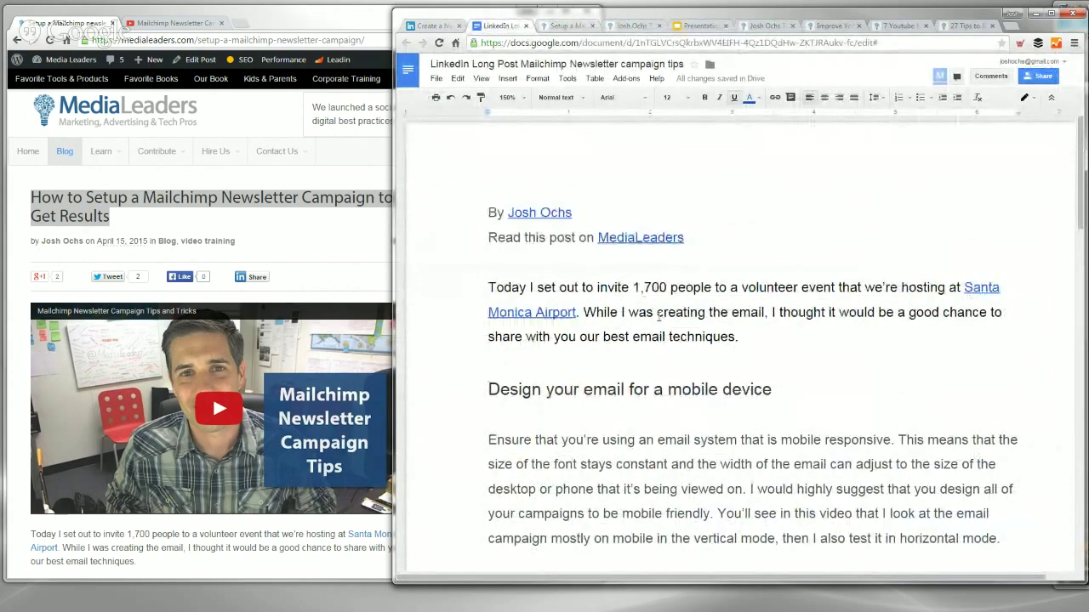
Step: Review the document's tip sections down to the closing "This post ... was first published on MediaLeaders" attribution and inspect its homepage link
scroll(658, 317, "down", 1)
scroll(557, 252, "down", 8)
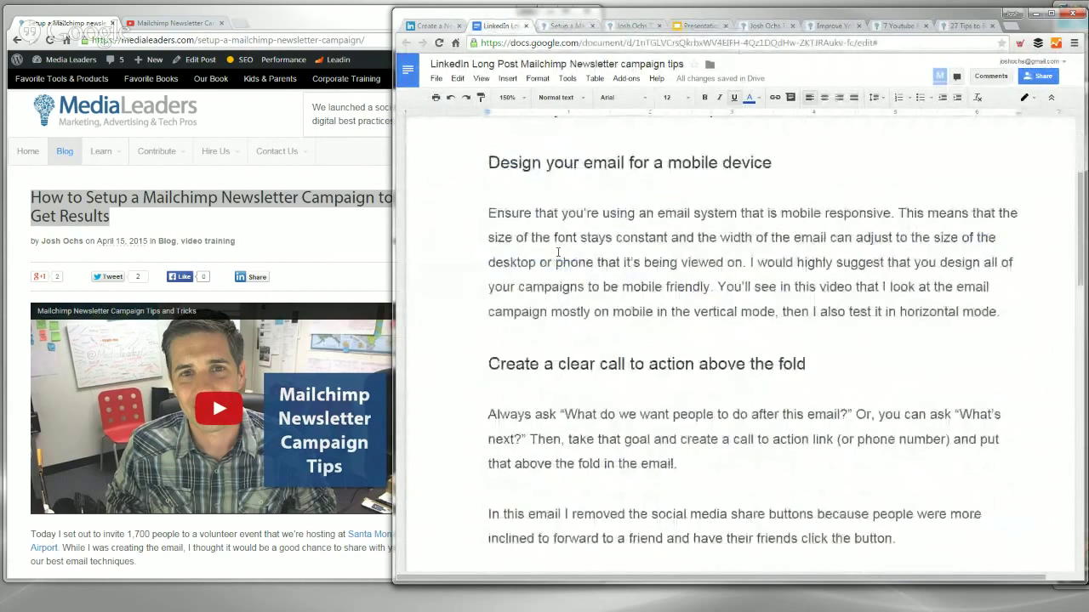
scroll(557, 252, "down", 10)
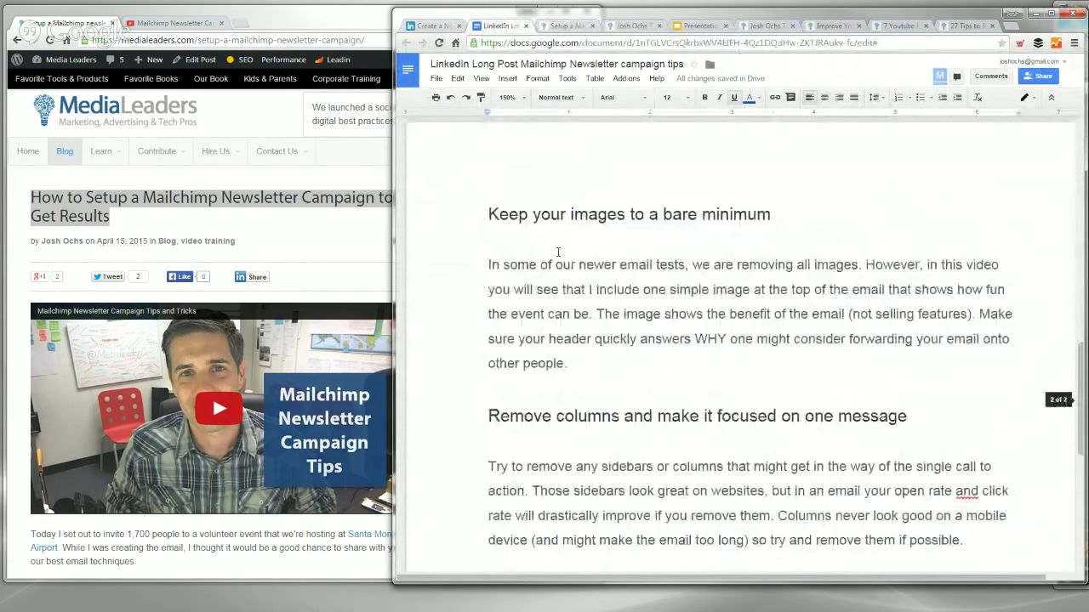
scroll(557, 251, "down", 1)
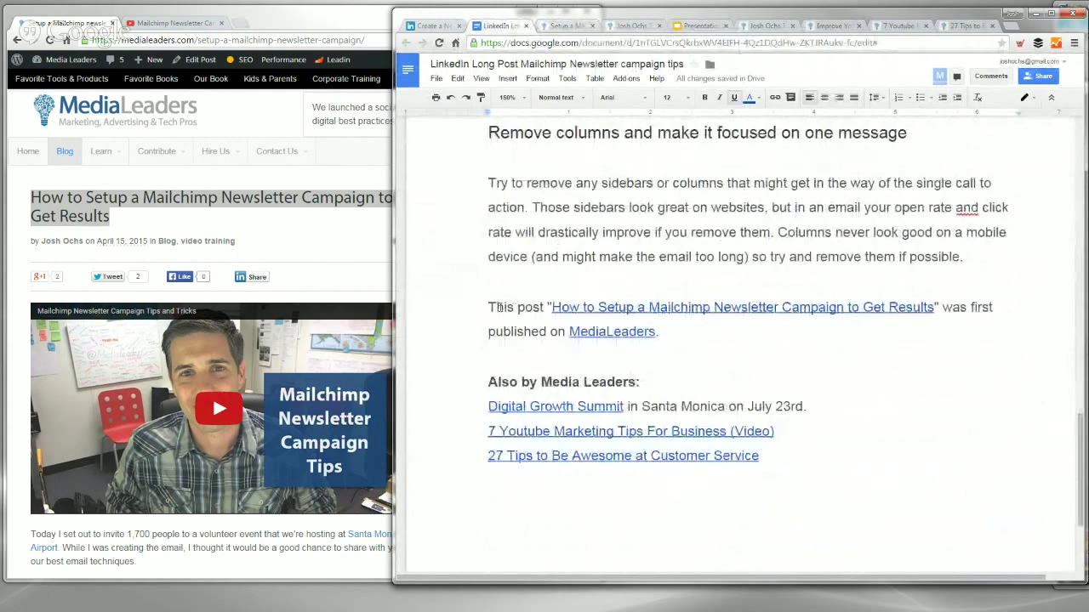
left_click(498, 307)
left_click_drag(488, 307, 553, 307)
left_click(551, 308)
left_click(533, 307)
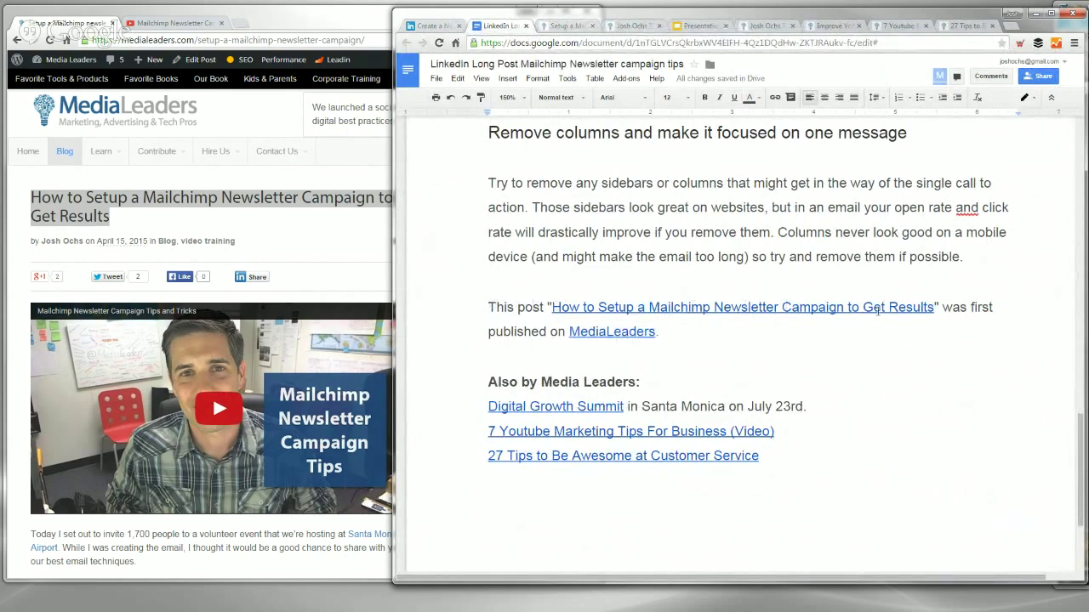
left_click(614, 332)
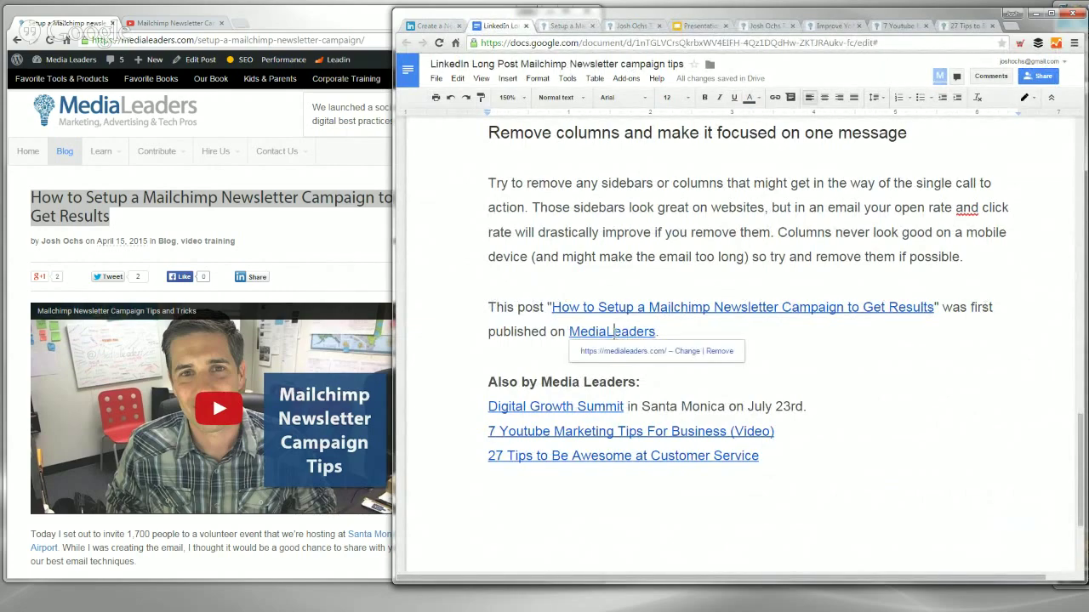
left_click_drag(587, 362, 490, 307)
left_click(490, 307)
left_click(669, 332)
left_click(490, 307)
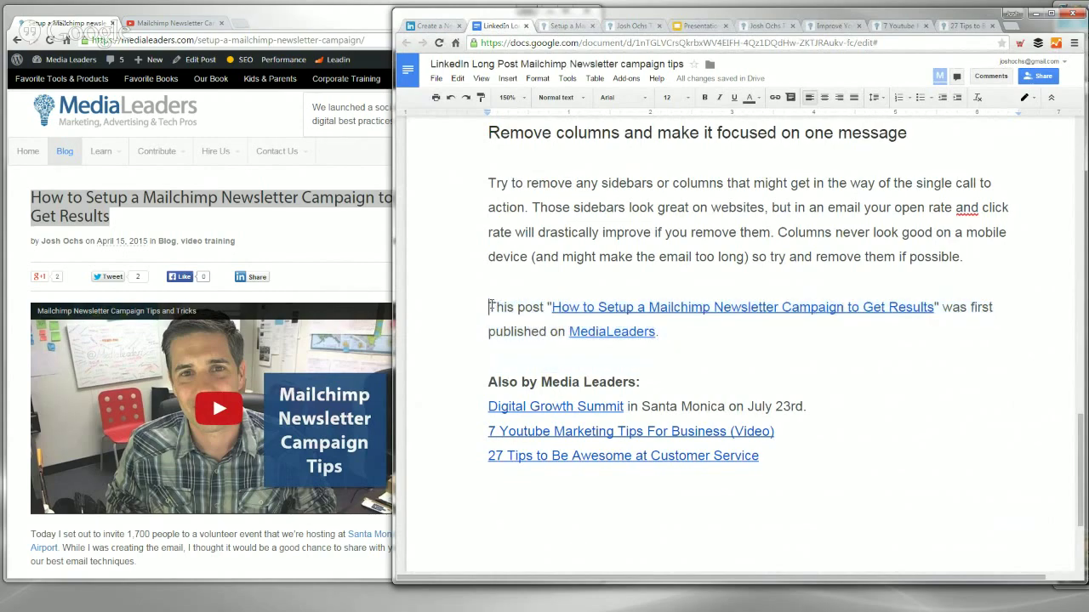
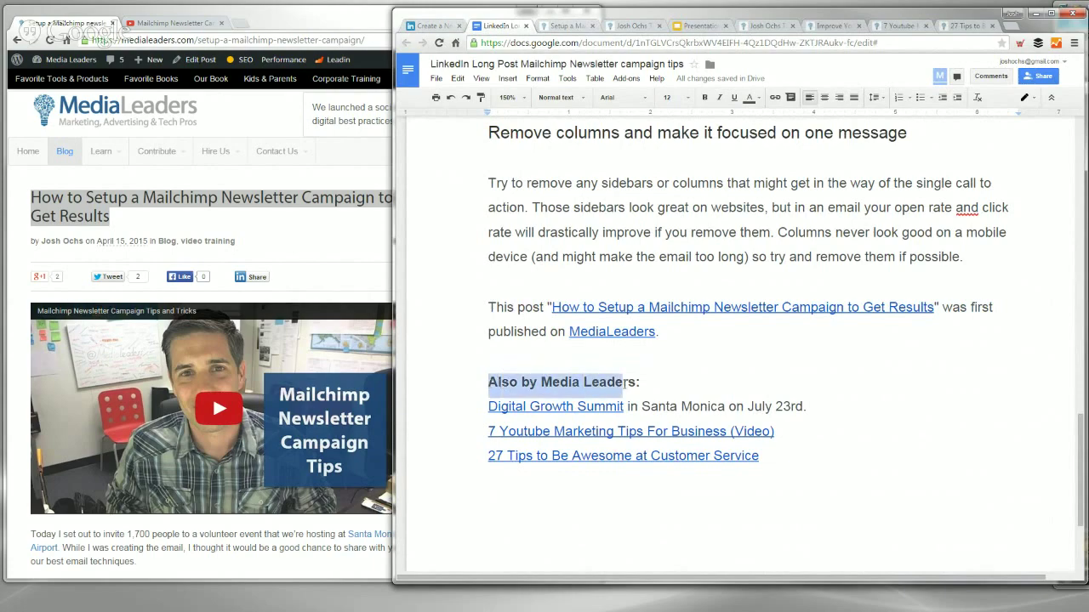
Step: Examine the "Also by Media Leaders:" heading and the three promotional lines listed beneath it at the document's end
left_click(645, 384)
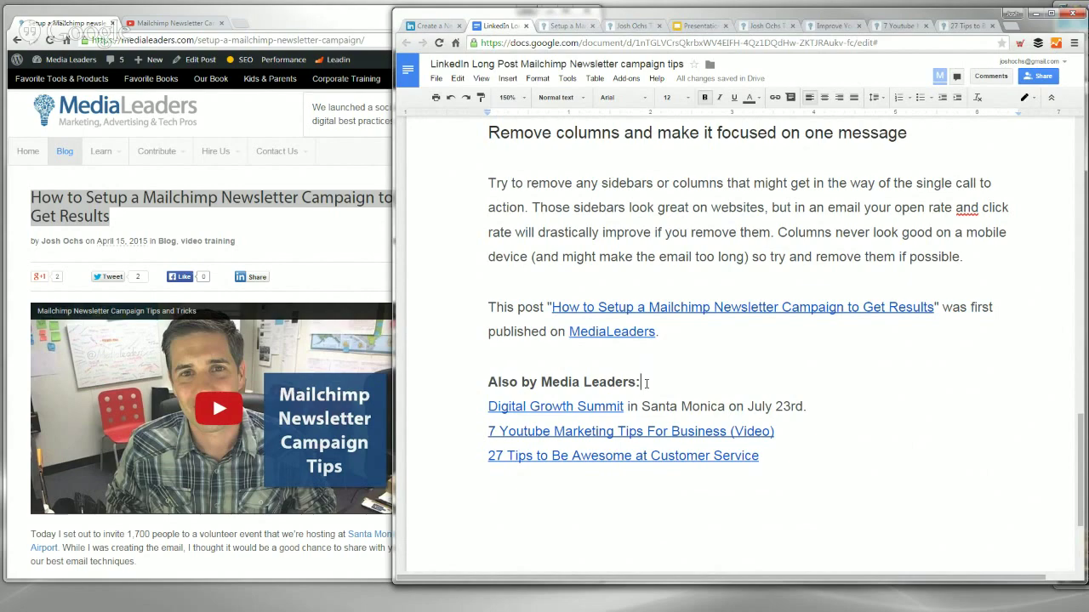
key("Home")
key("shift+End")
left_click(649, 381)
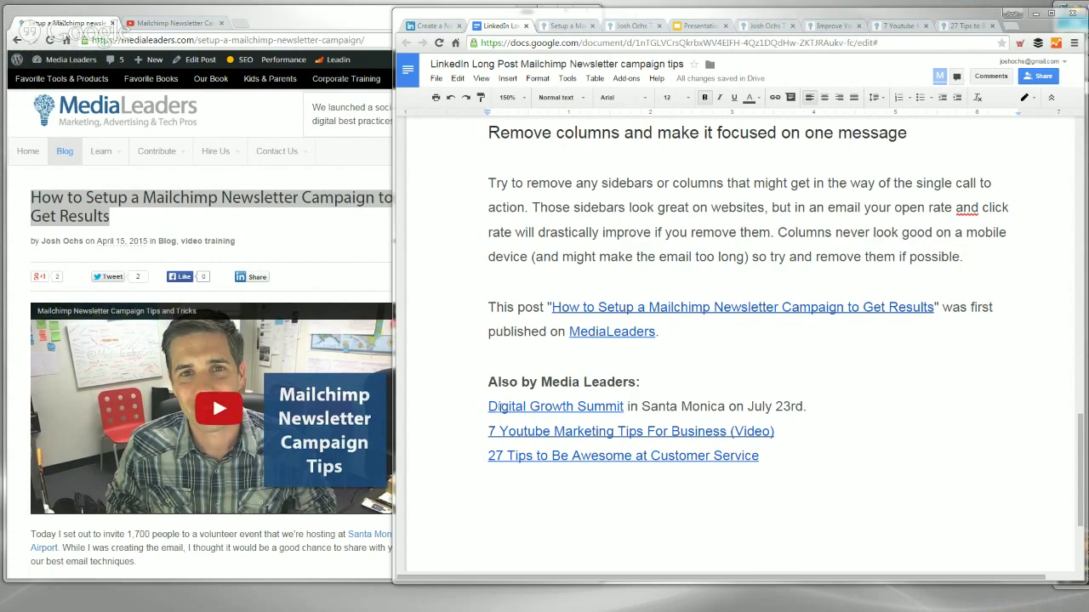
left_click_drag(490, 406, 776, 458)
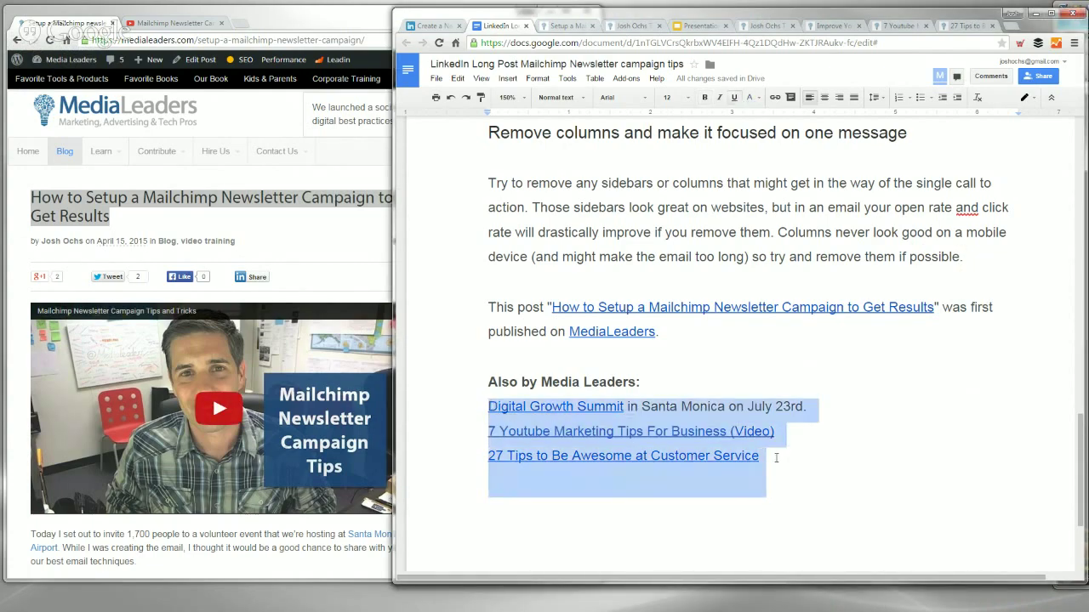
left_click(775, 457)
left_click(765, 407)
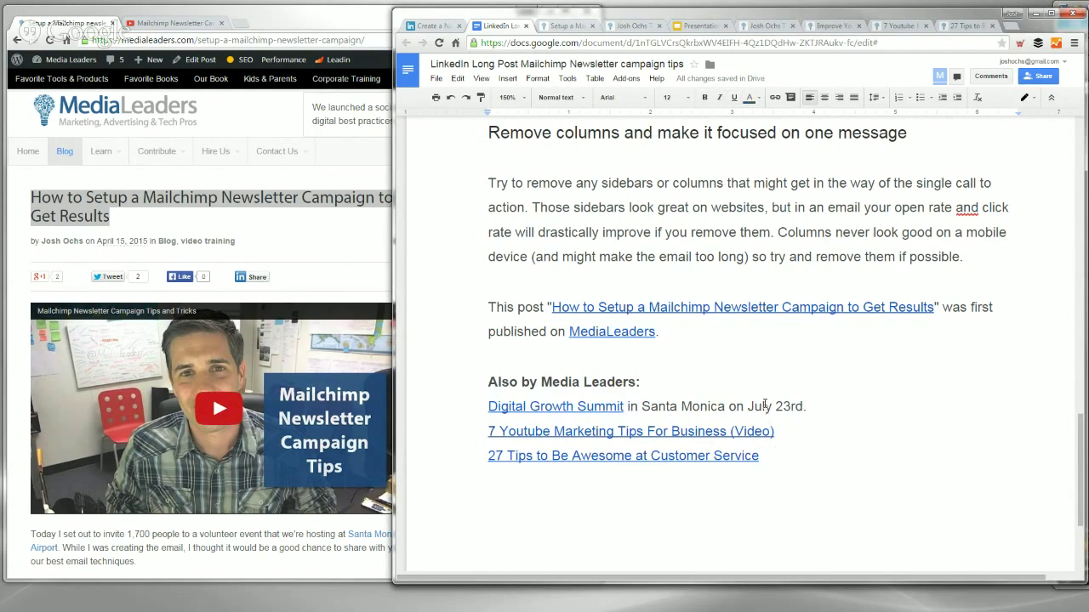
Step: Follow the Digital Growth Summit link under "Also by Media Leaders:" to view the event page, and return to the document
left_click(604, 407)
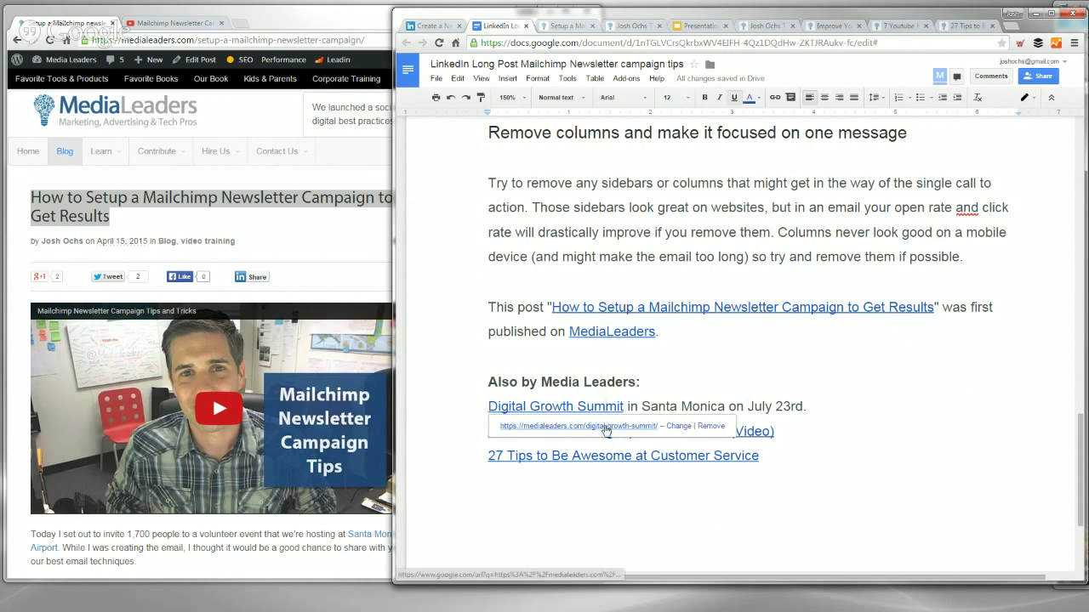
left_click(607, 426)
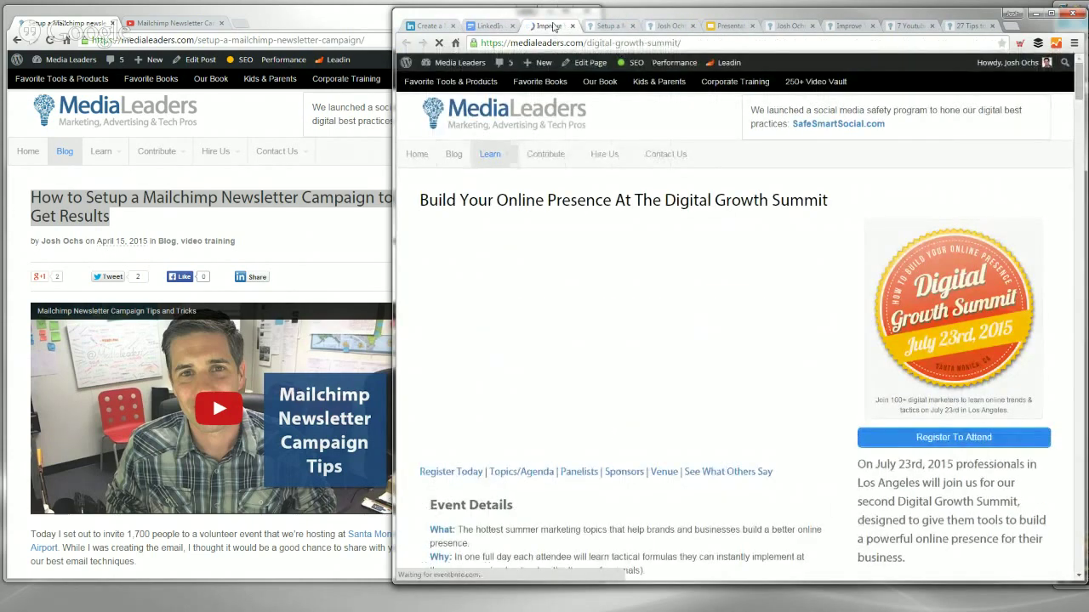
left_click(573, 27)
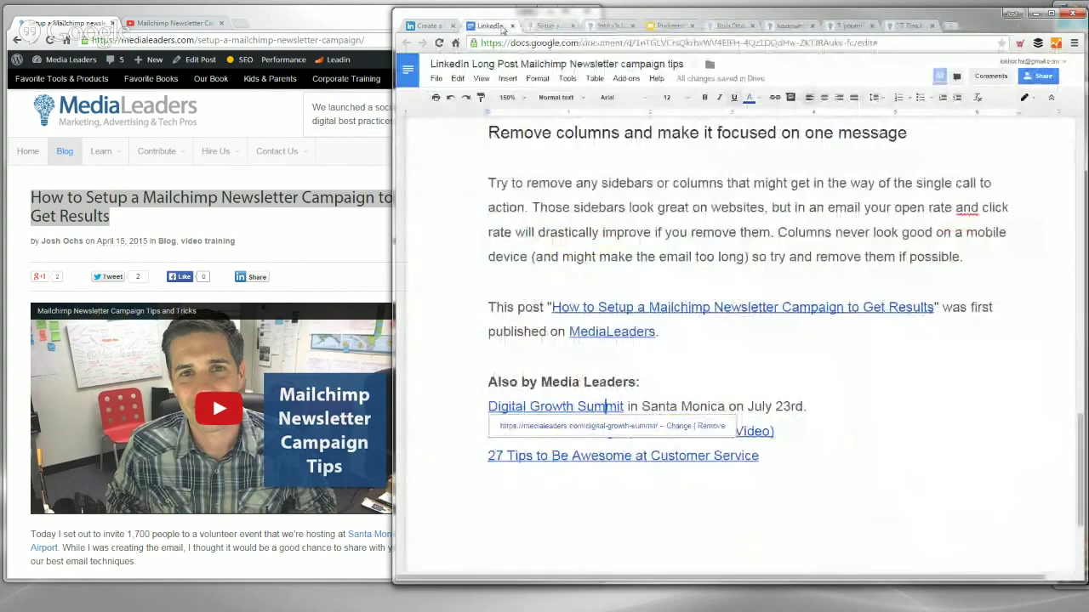
left_click(685, 406)
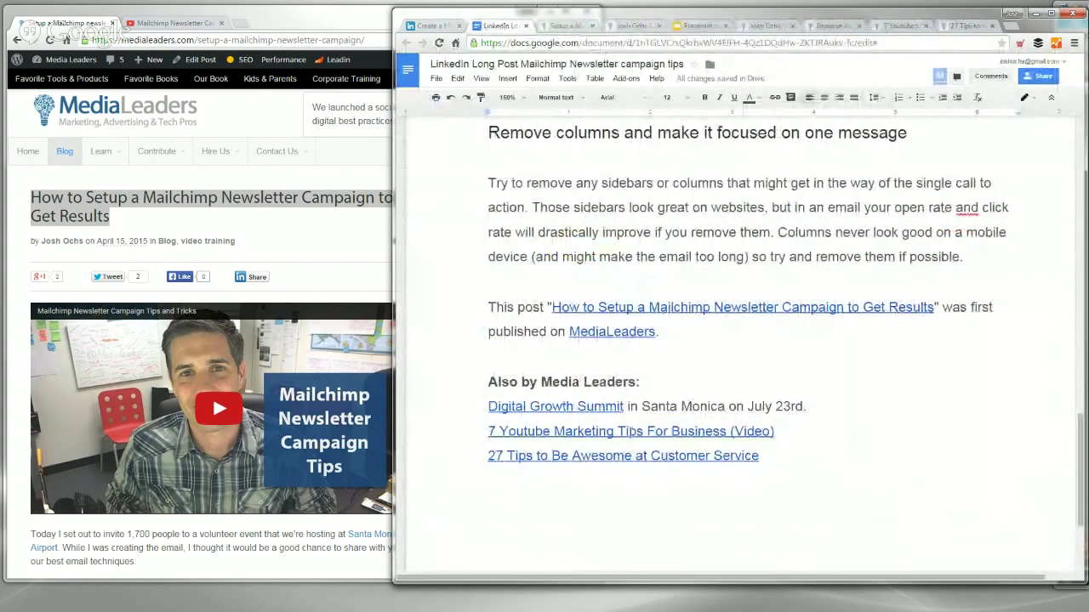
left_click(630, 431)
left_click(682, 407)
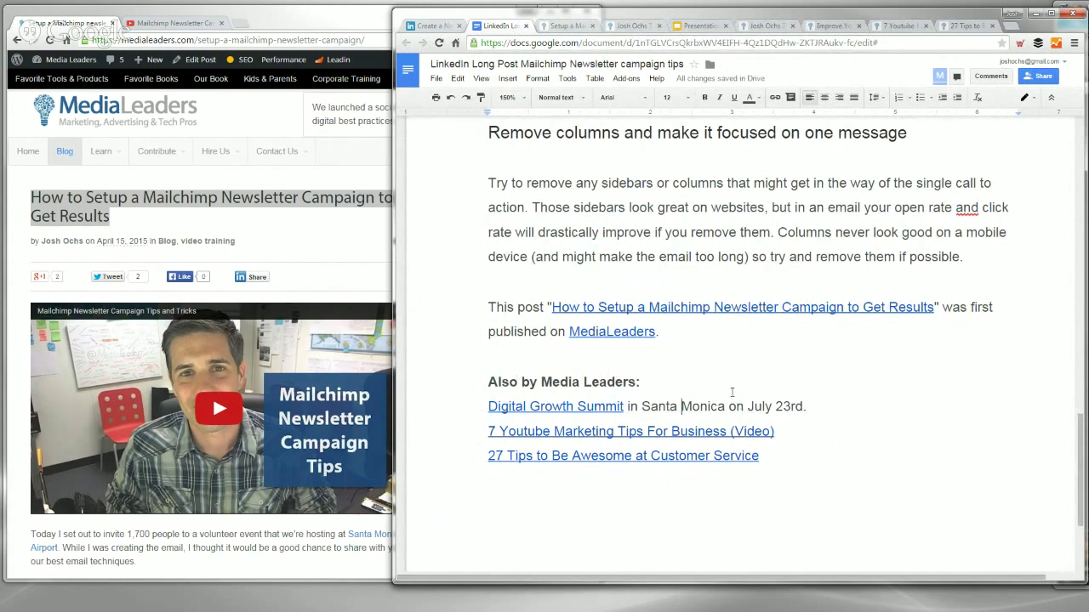
Step: Copy the entire Google Docs document and paste it into the body of the LinkedIn post draft
left_click(754, 406)
key("ctrl+a")
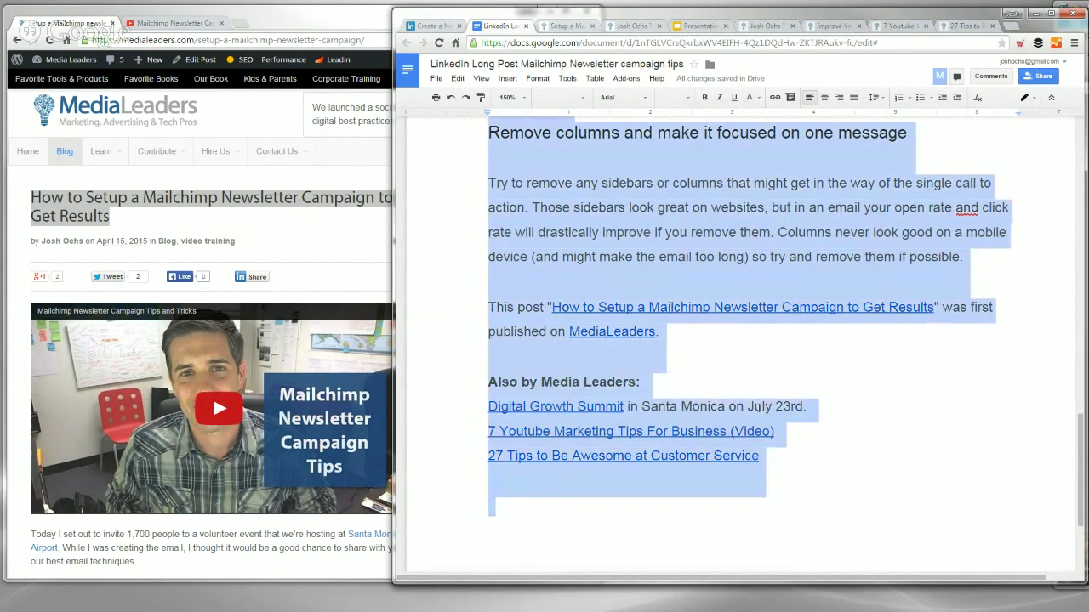
left_click(434, 25)
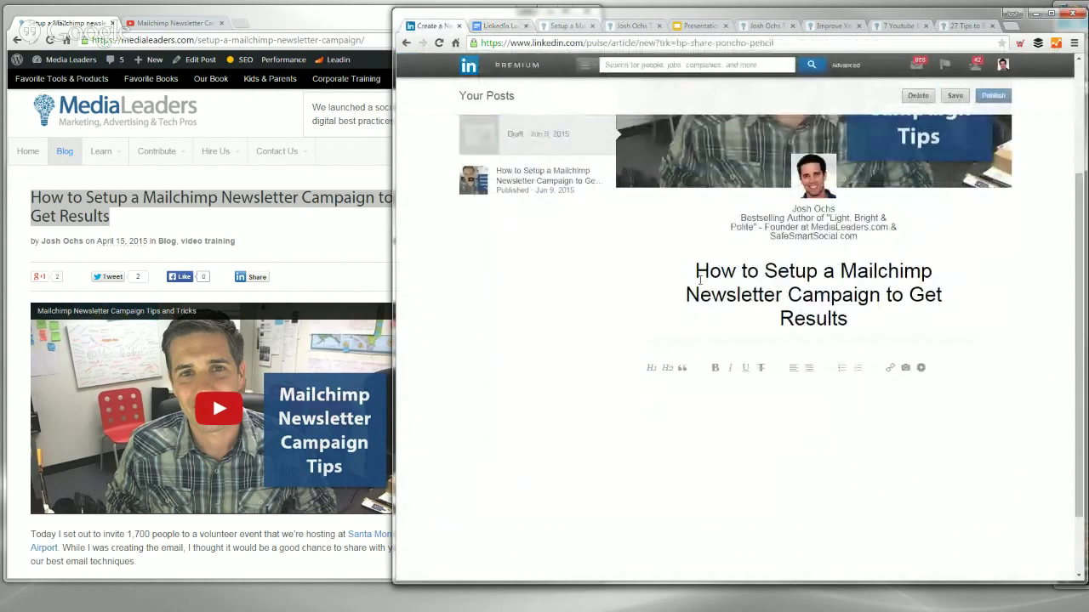
left_click(705, 415)
key("ctrl+v")
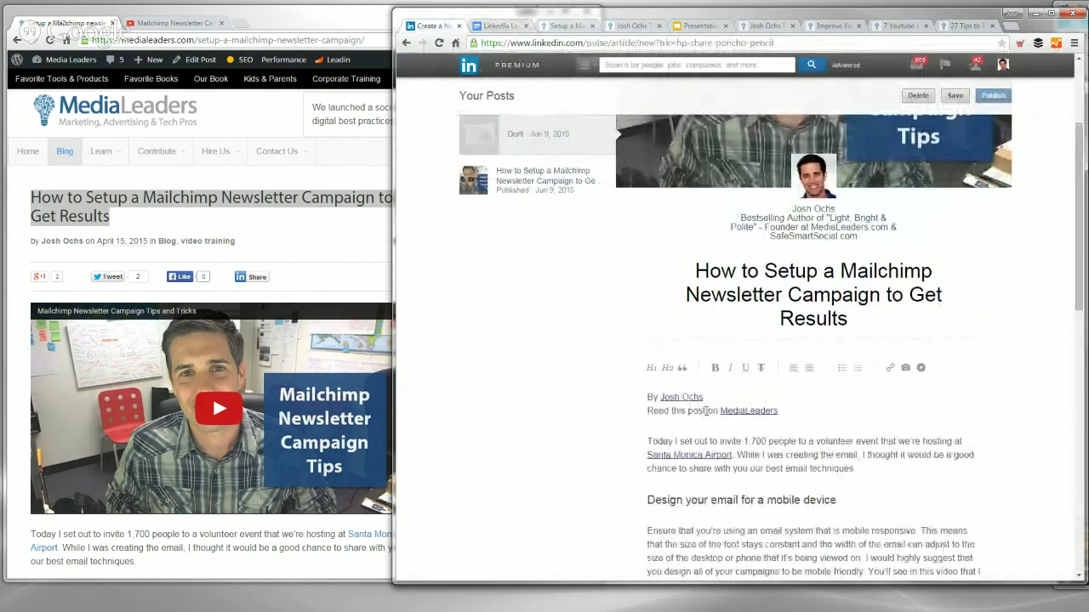
Step: Remove the H2 style from the "Design your email for a mobile device" heading and reapply it
scroll(700, 423, "down", 1)
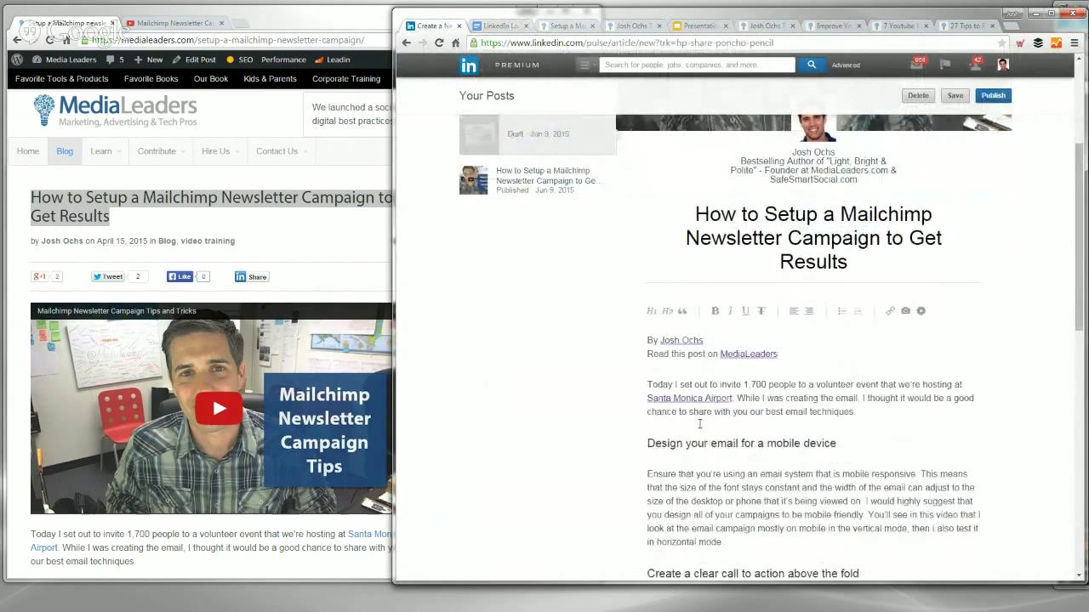
left_click_drag(838, 443, 648, 443)
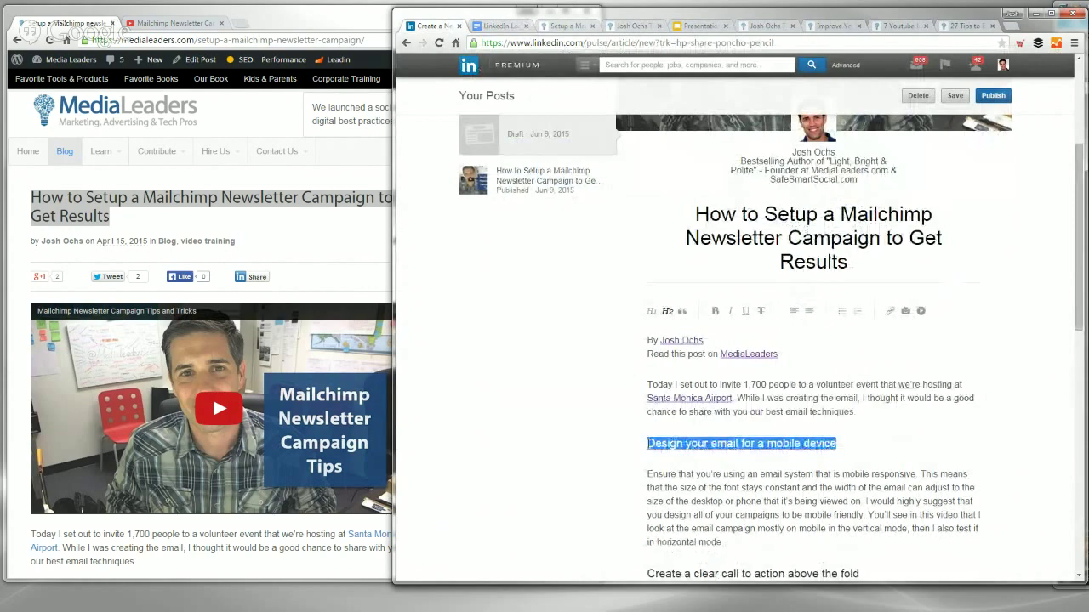
left_click_drag(695, 215, 865, 256)
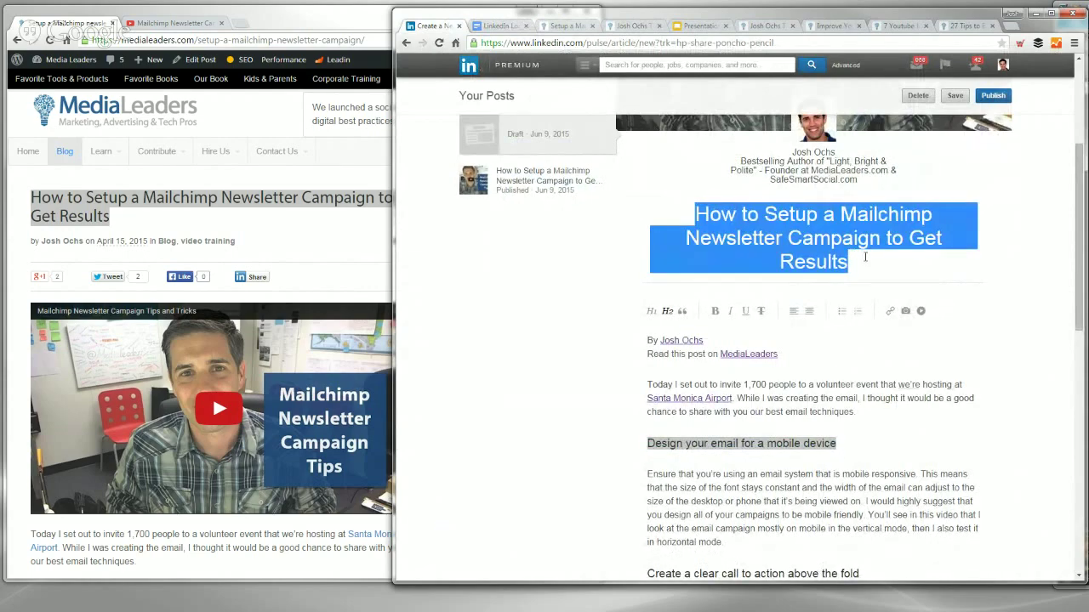
left_click(847, 442)
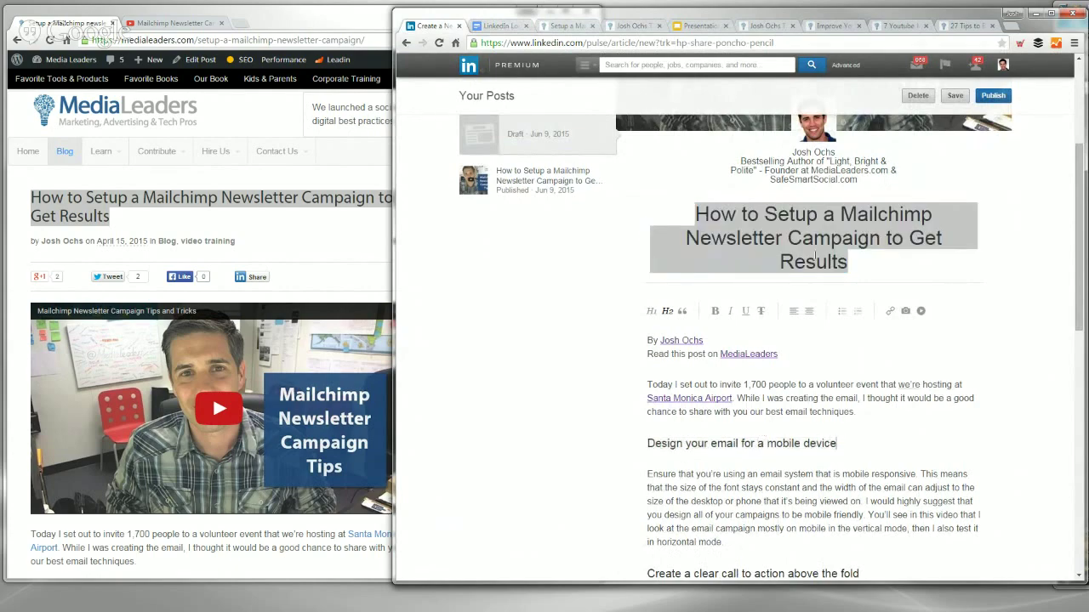
left_click_drag(845, 443, 649, 439)
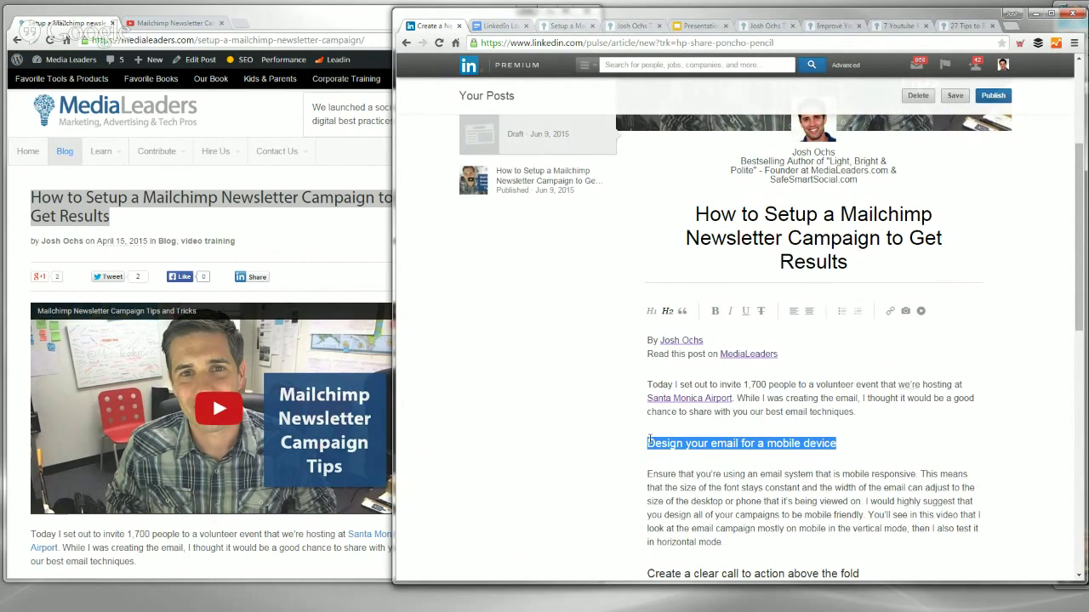
left_click(667, 312)
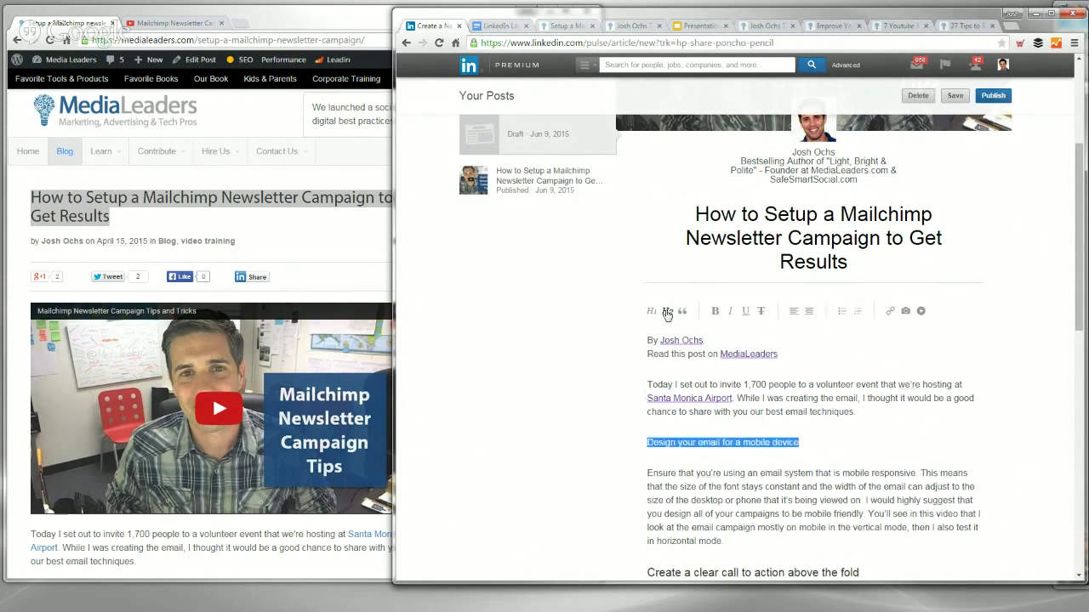
left_click(667, 312)
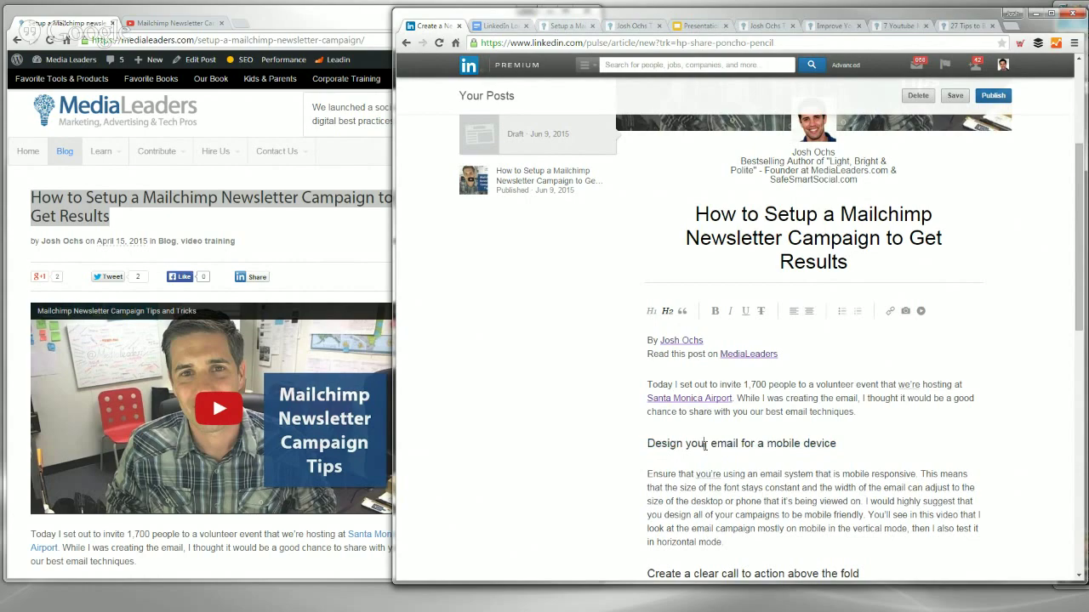
Step: Check the heading style of "Create a clear call to action above the fold" and "Keep your images to a bare minimum"
scroll(851, 383, "down", 2)
left_click(879, 398)
left_click_drag(879, 398, 605, 399)
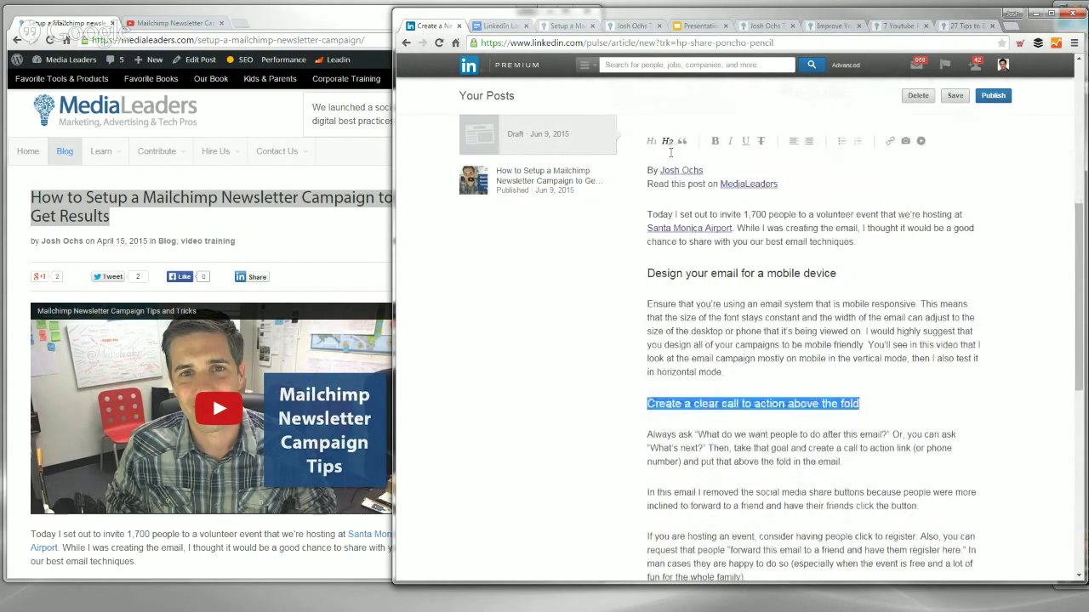
scroll(736, 379, "down", 3)
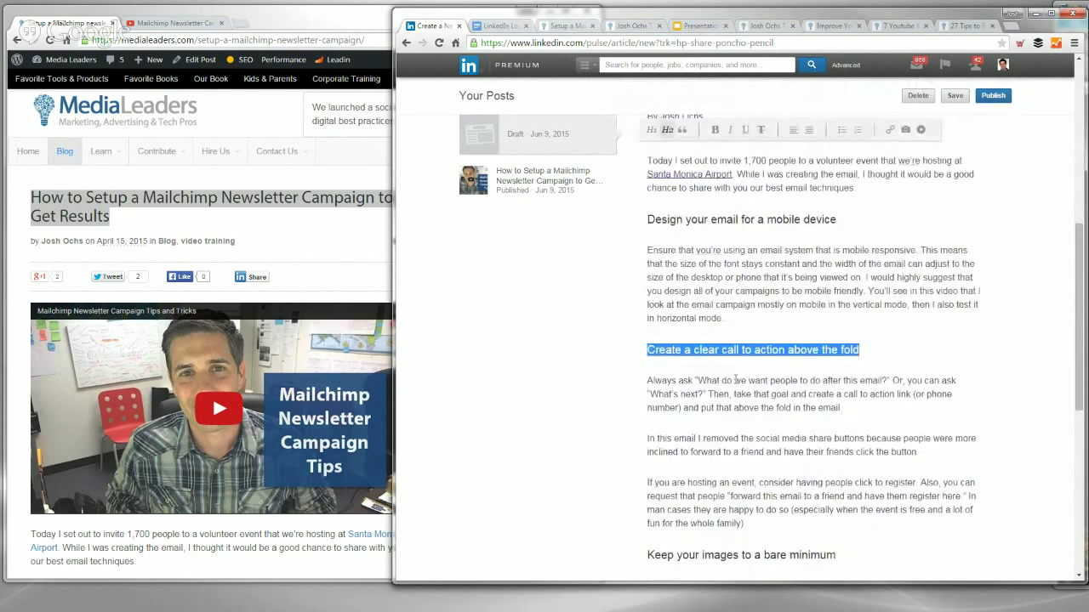
left_click(735, 379)
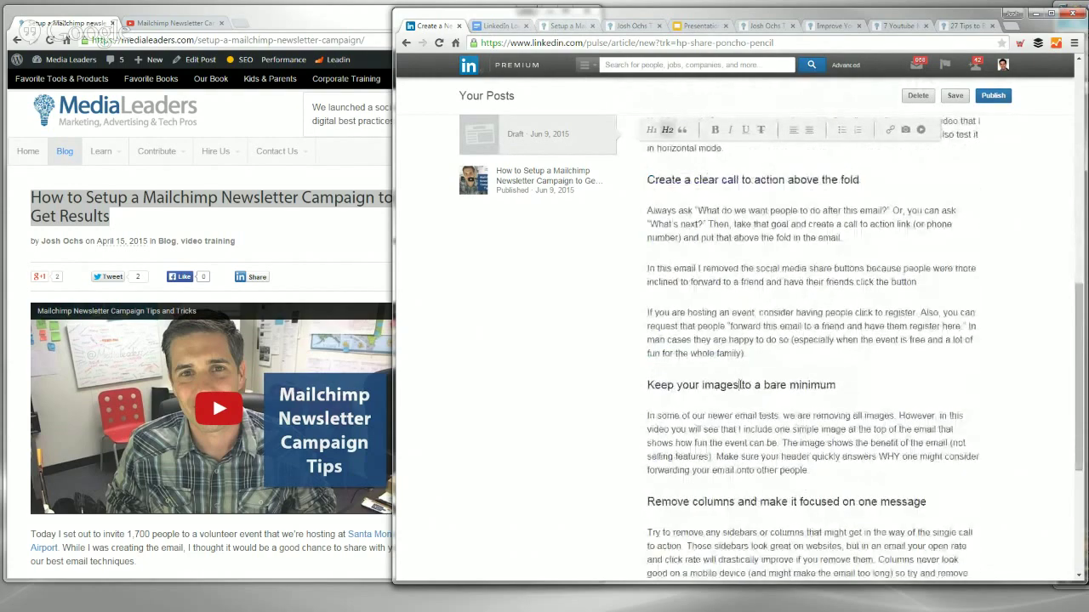
left_click_drag(837, 385, 648, 384)
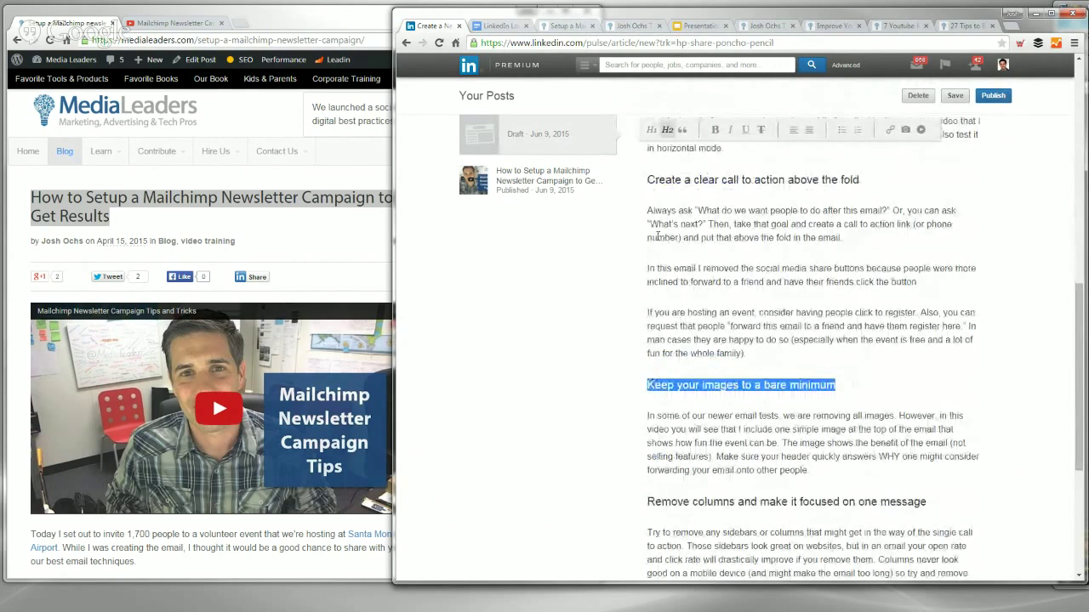
left_click(703, 296)
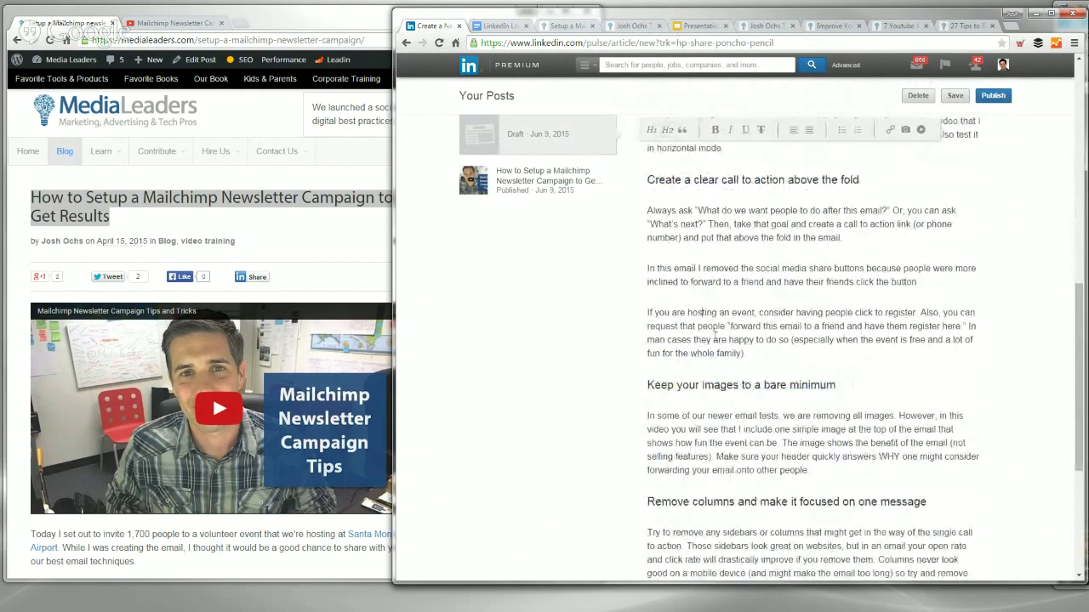
Step: Review the rest of the pasted post body down to the attribution line and the "Also by Media Leaders:" links
scroll(715, 337, "down", 1)
scroll(715, 336, "down", 1)
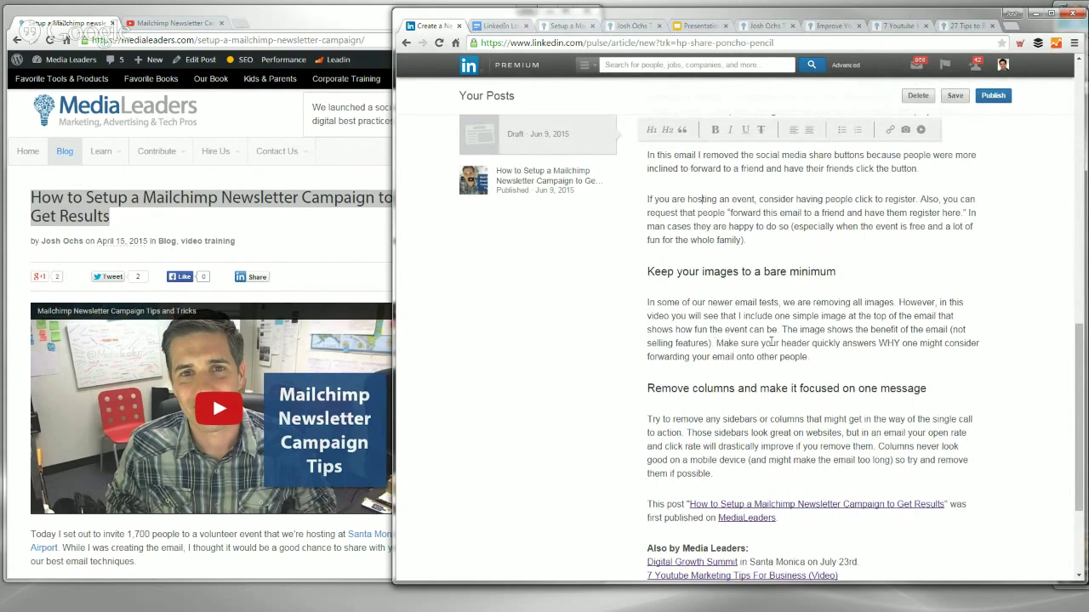
scroll(749, 349, "down", 2)
left_click(677, 380)
left_click(813, 442)
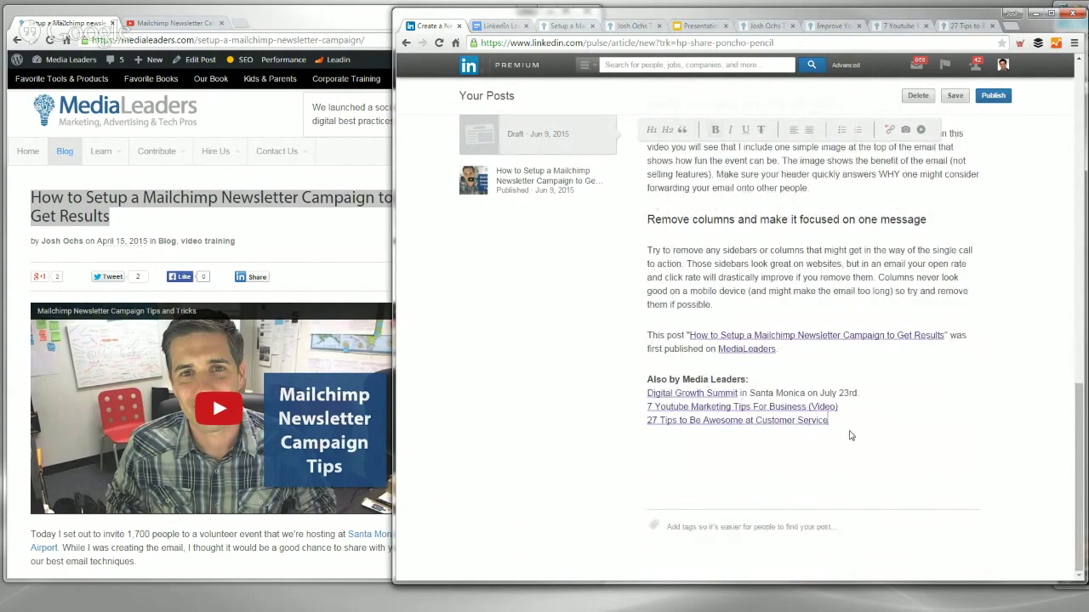
left_click(780, 406)
Step: Open the "Publish your post" dialog and dismiss it without publishing
scroll(894, 411, "up", 15)
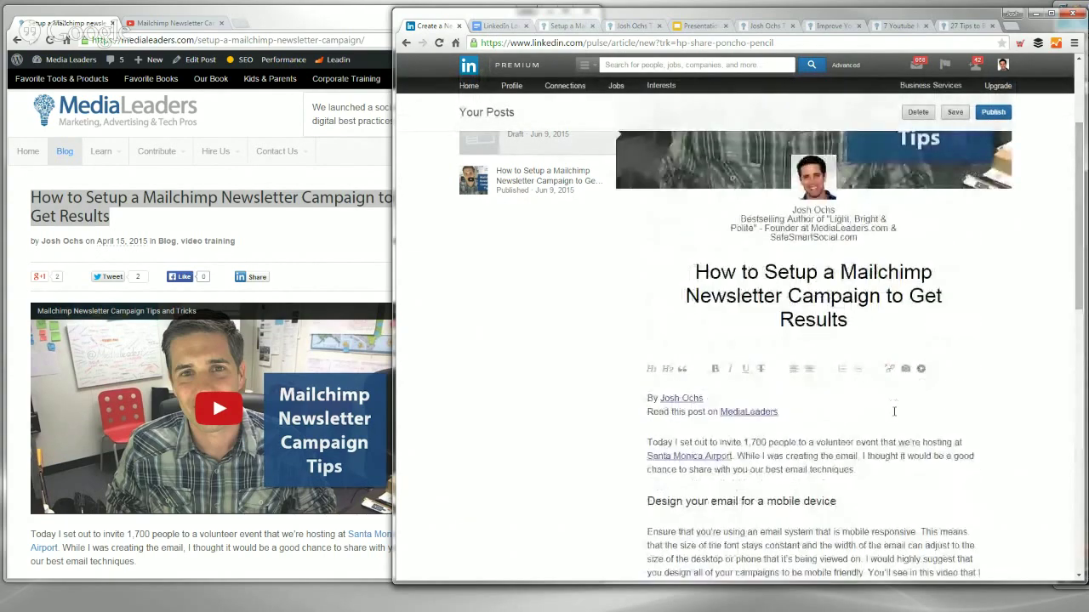
scroll(893, 411, "up", 2)
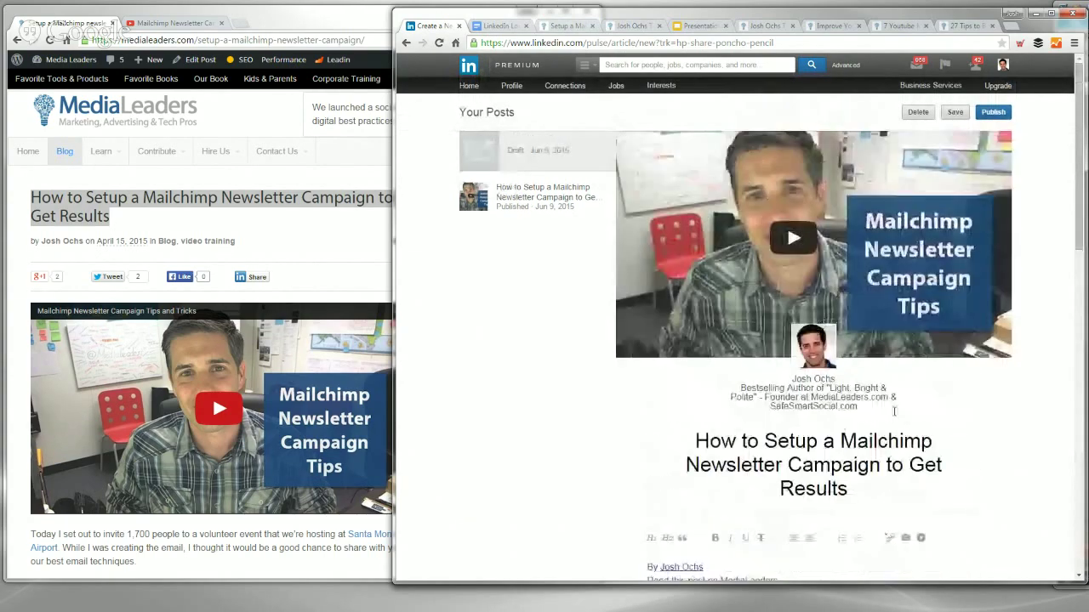
left_click(994, 112)
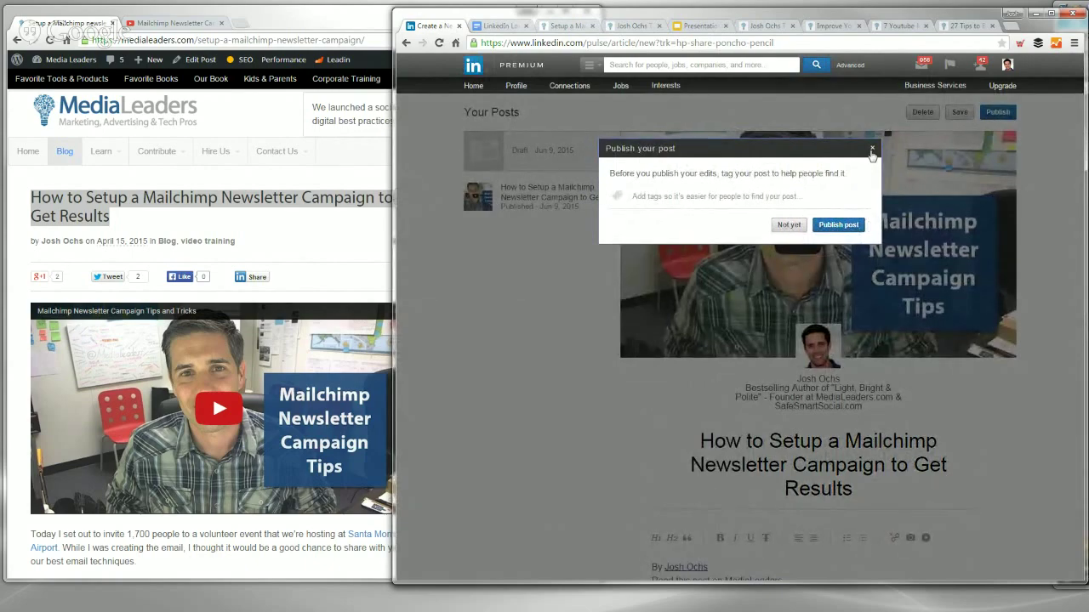
left_click(872, 148)
Step: Add the tags "email marketing", "email strategy" and "mailchimp" below the post body
scroll(734, 462, "down", 15)
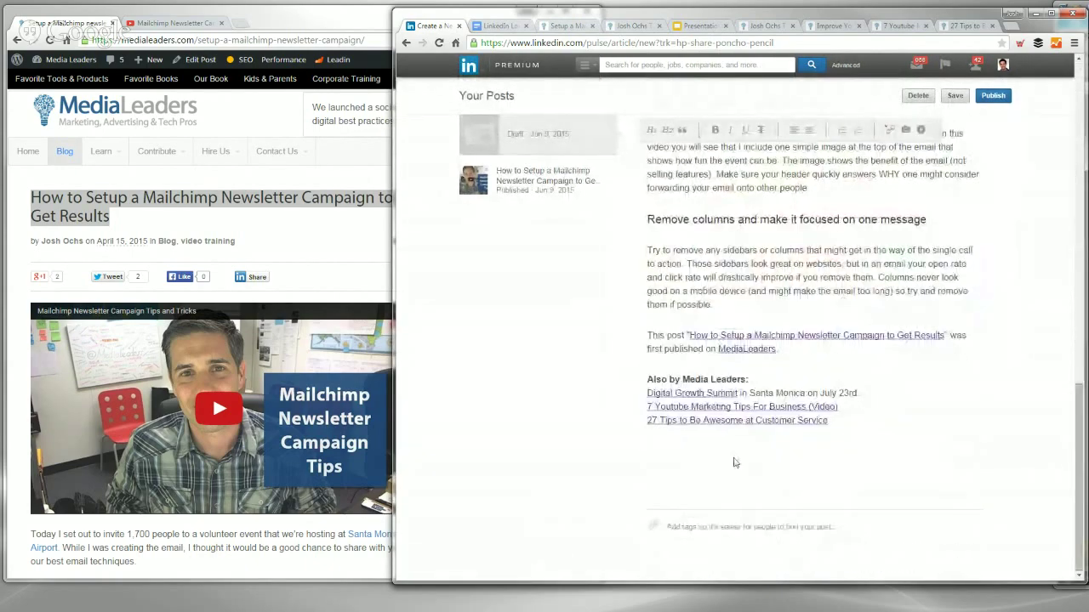
left_click(701, 537)
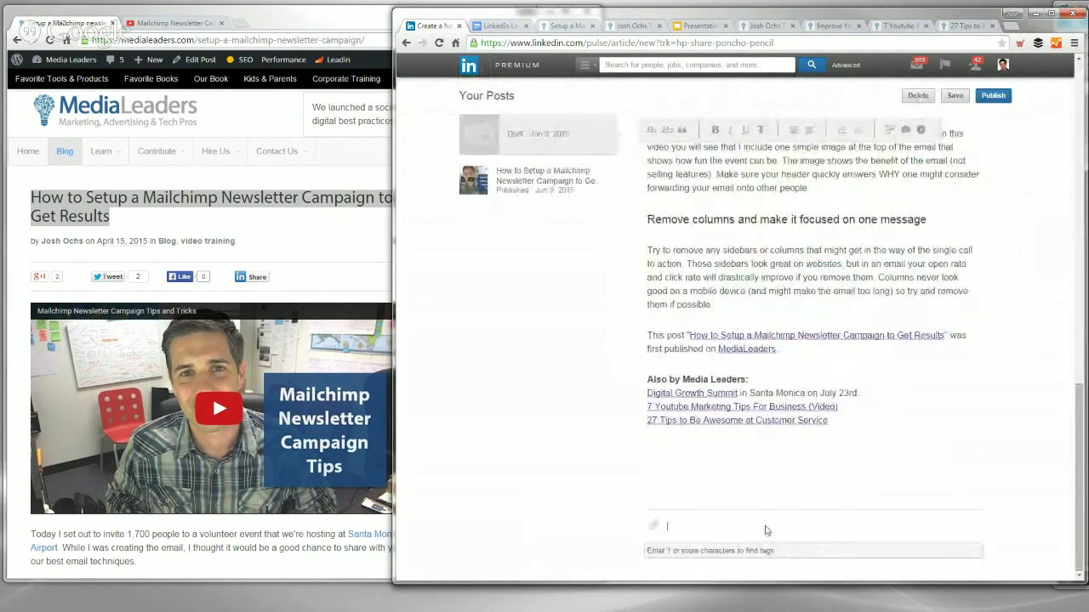
type("email")
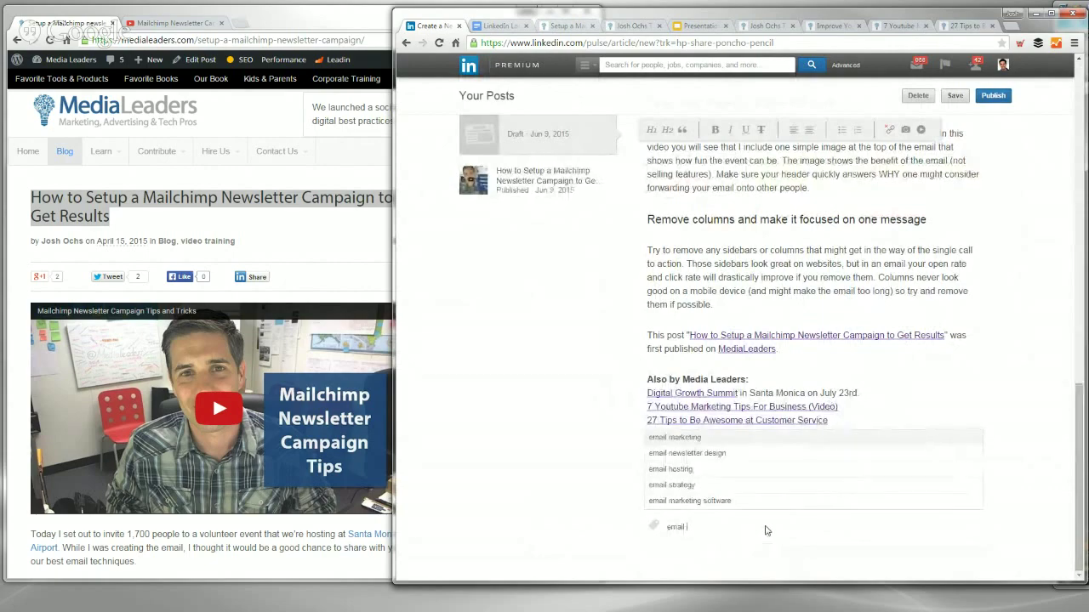
left_click(687, 441)
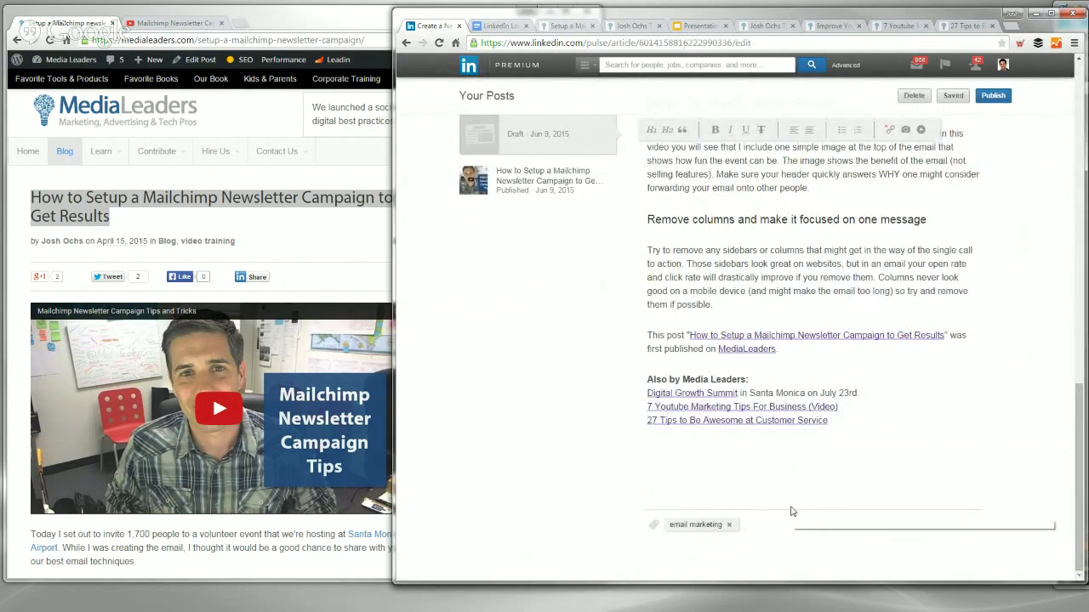
type("email")
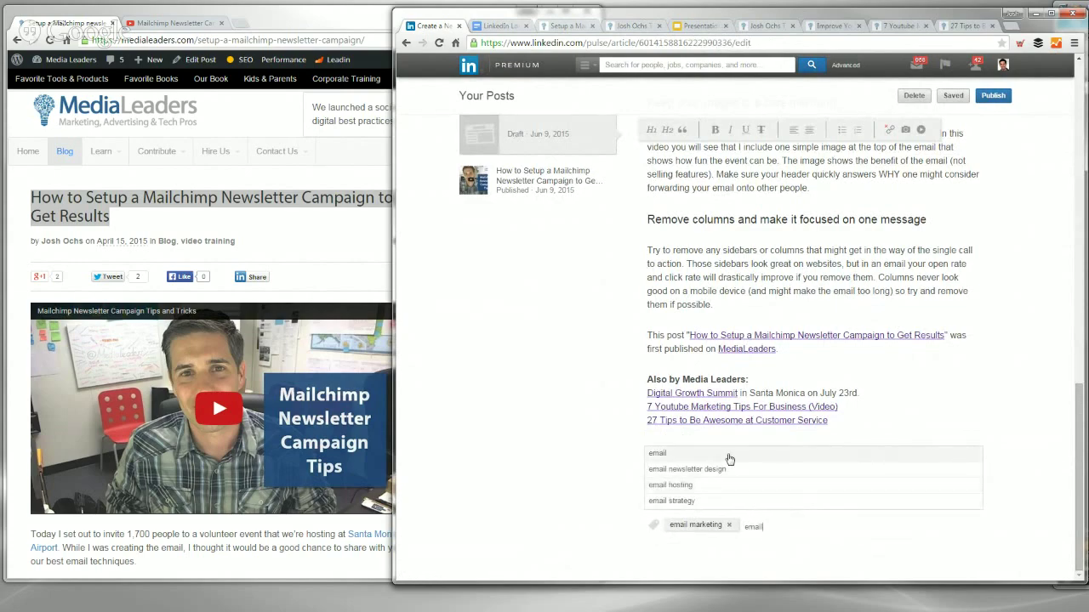
left_click(704, 504)
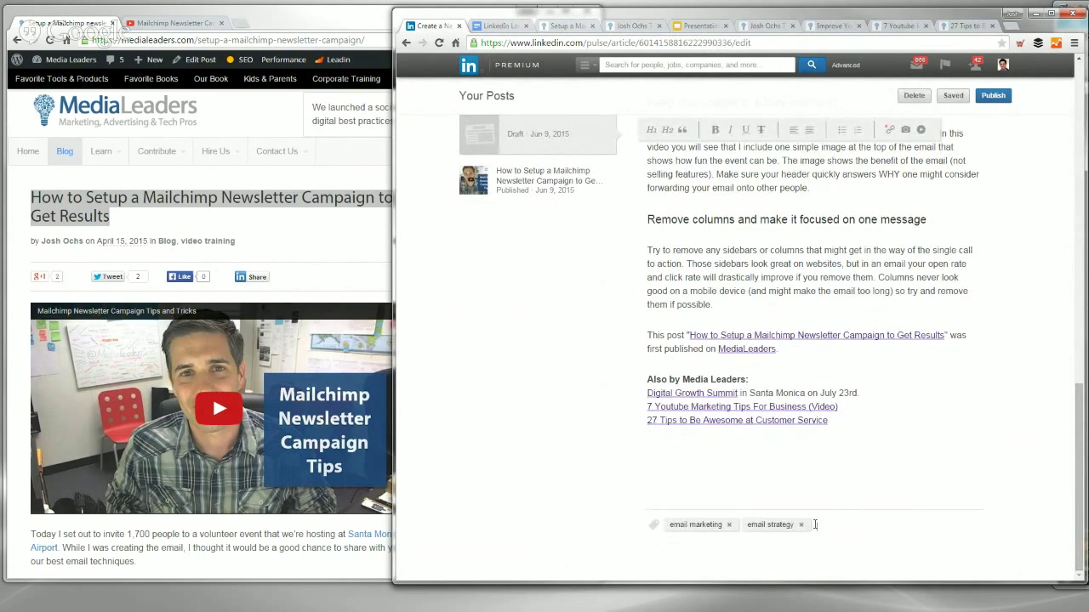
type("mail")
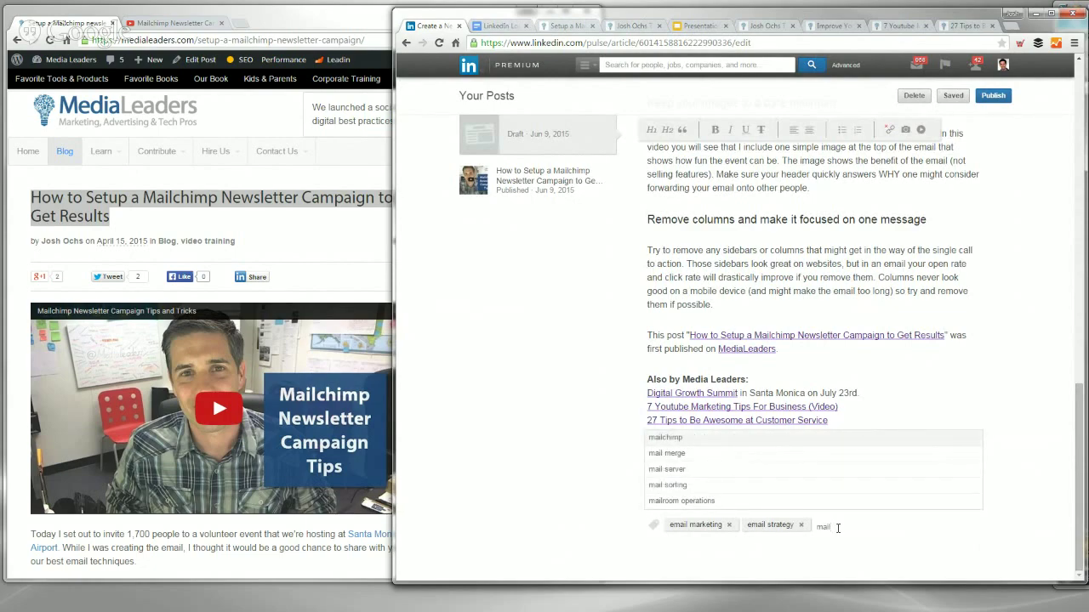
left_click(693, 439)
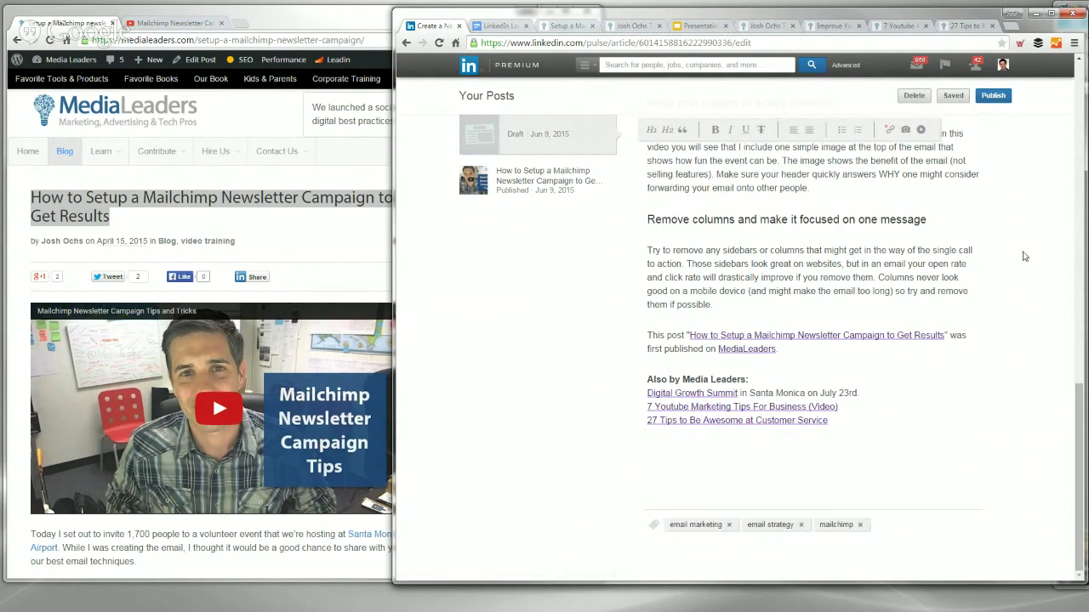
Step: Bring up the publish confirmation for the tagged draft and close it without publishing
left_click(993, 95)
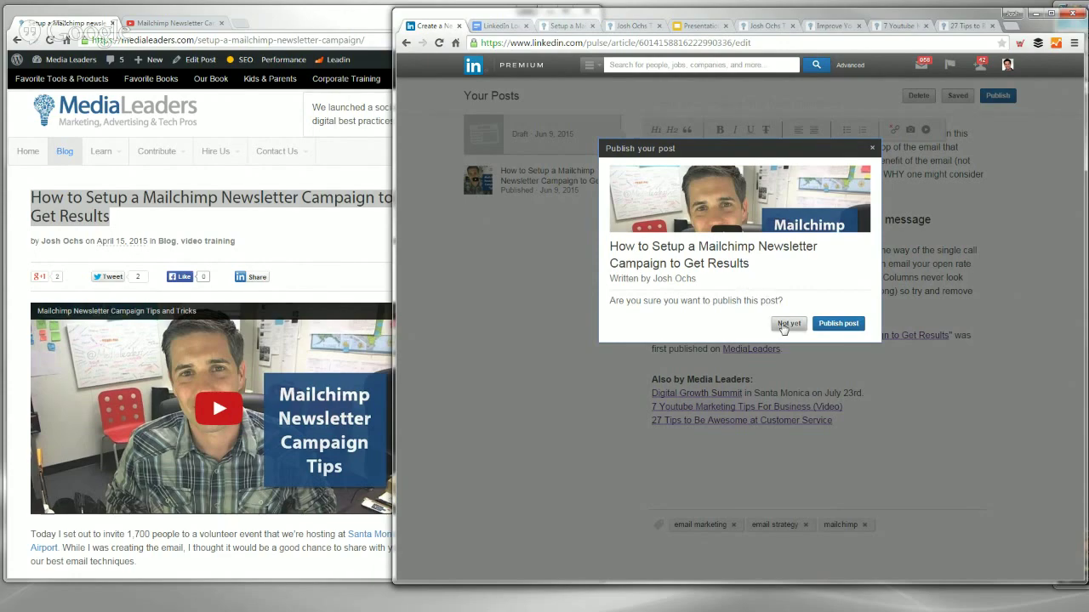
left_click(872, 148)
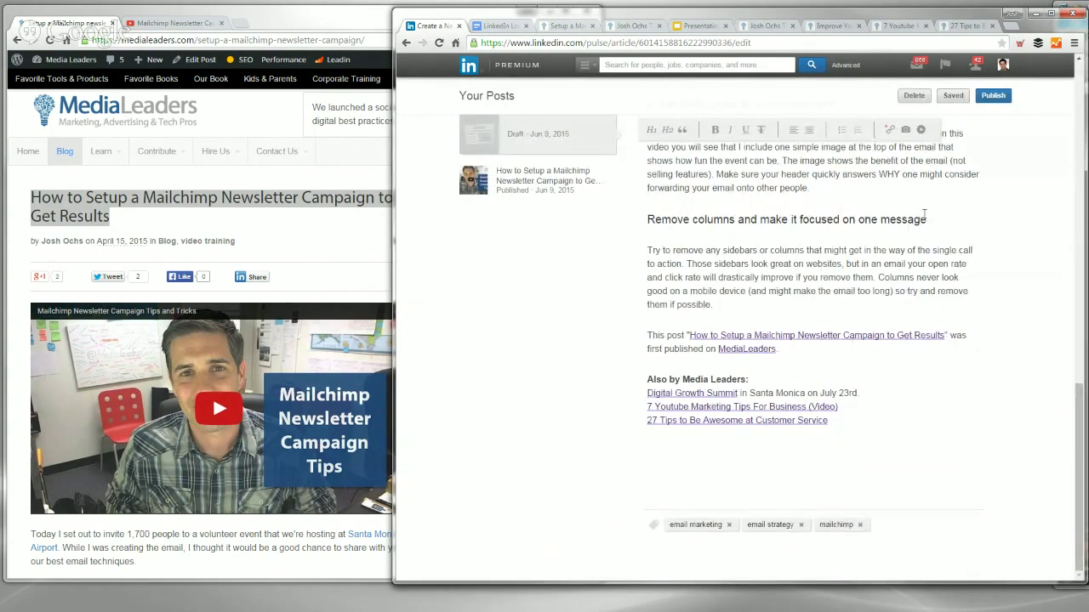
Step: Open the already published Mailchimp newsletter post from Your Posts and look over its body
scroll(924, 214, "up", 15)
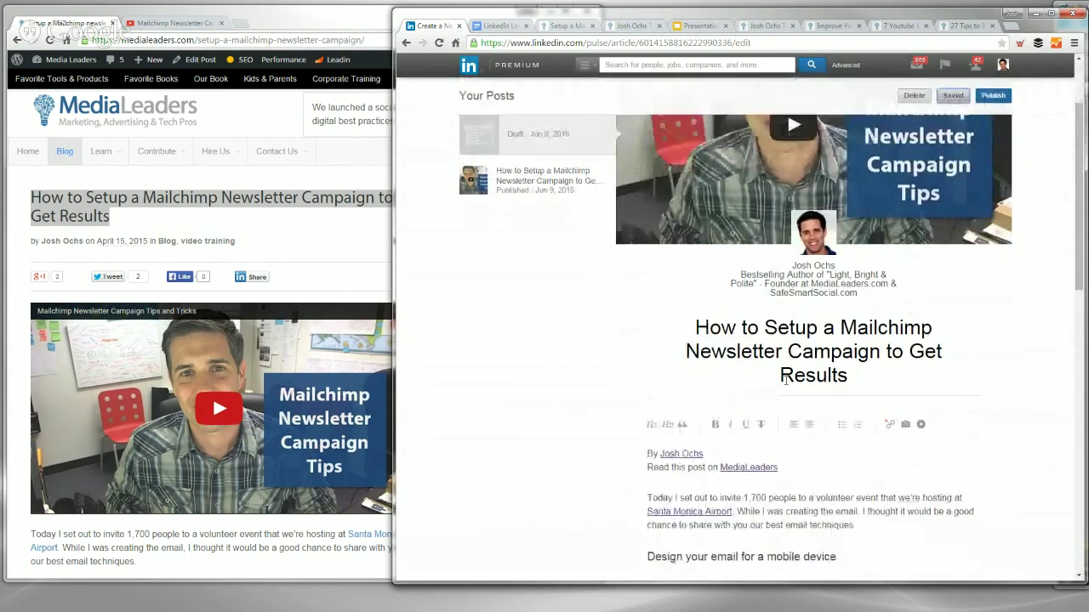
left_click(523, 214)
left_click(523, 214)
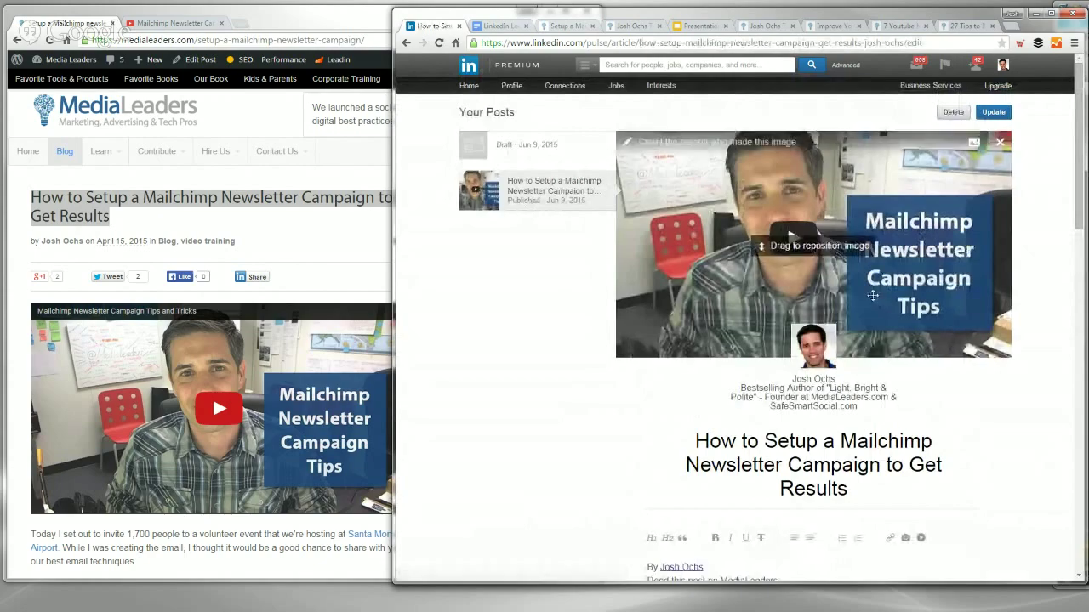
scroll(874, 301, "down", 4)
scroll(874, 300, "down", 5)
scroll(873, 298, "up", 8)
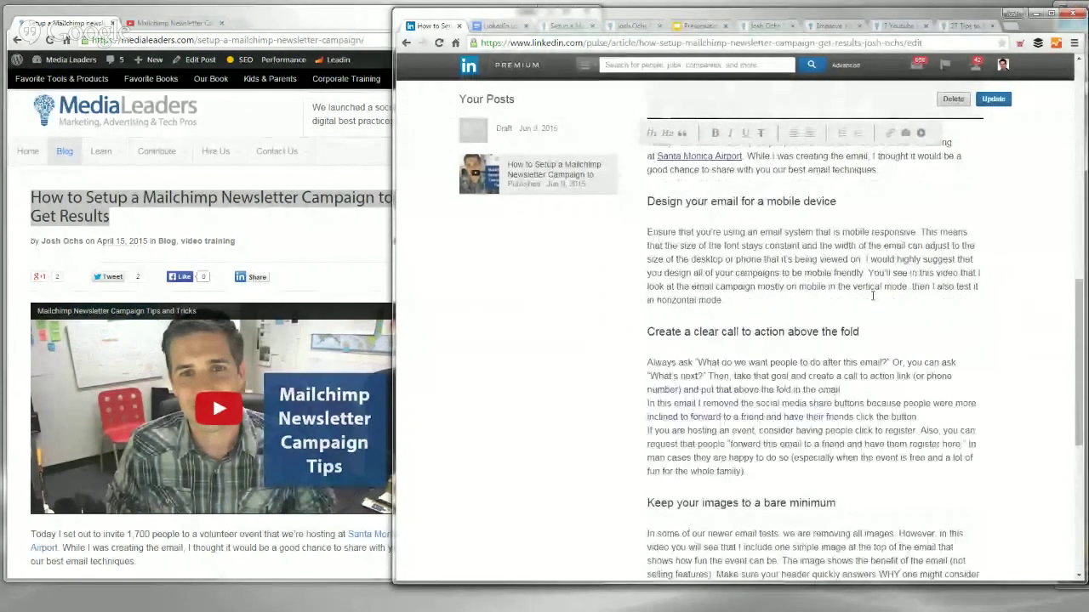
scroll(872, 295, "up", 3)
Step: Go to the own LinkedIn profile, dismiss the organizations prompt, and check the Posts section and the notifications
mouse_move(512, 89)
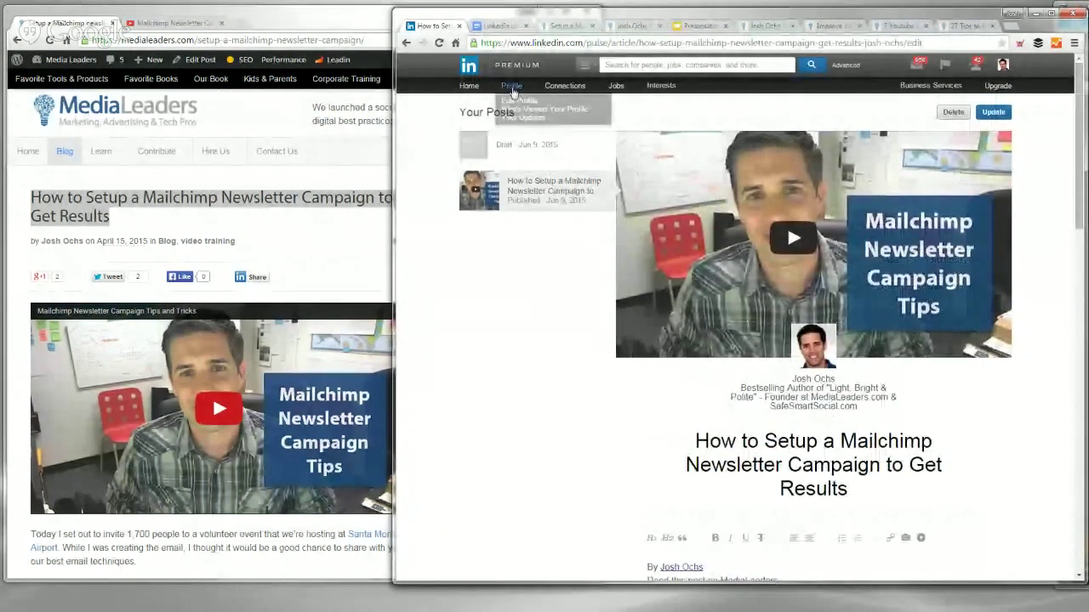
left_click(512, 89)
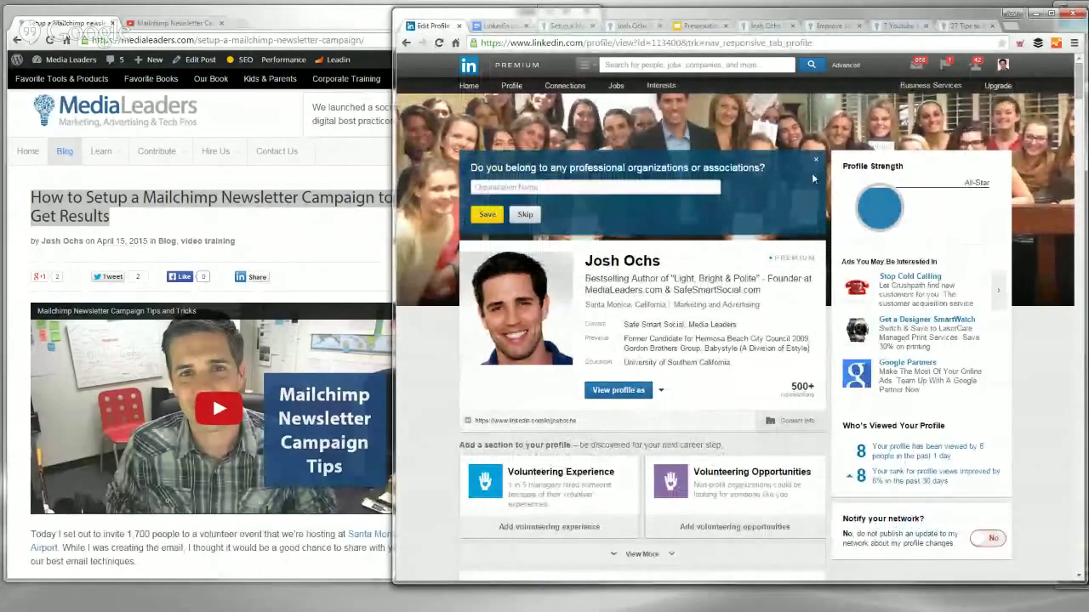
left_click(817, 162)
scroll(826, 240, "down", 2)
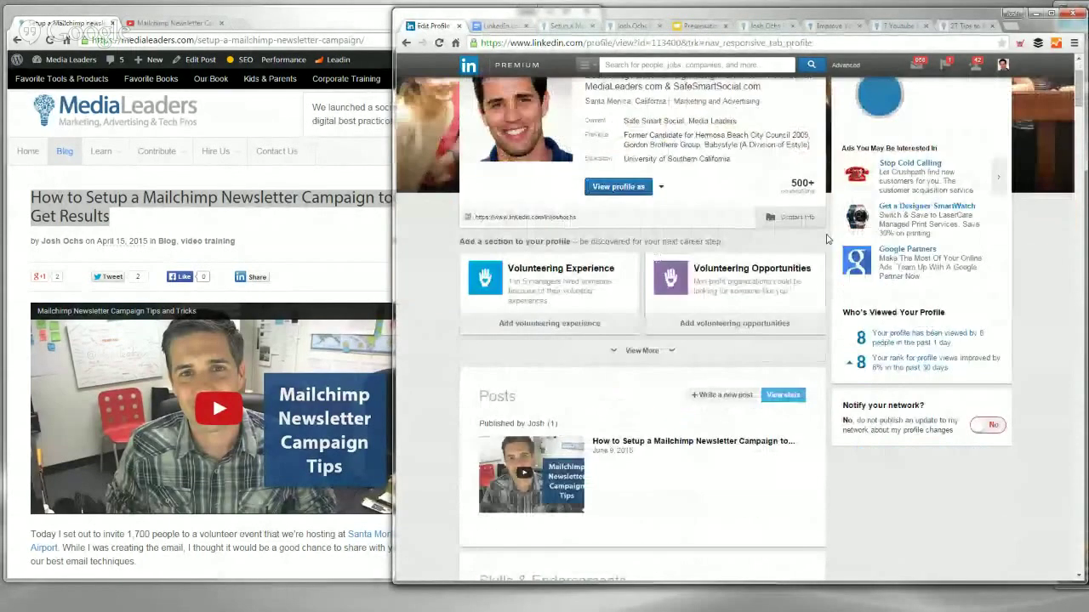
scroll(827, 240, "down", 1)
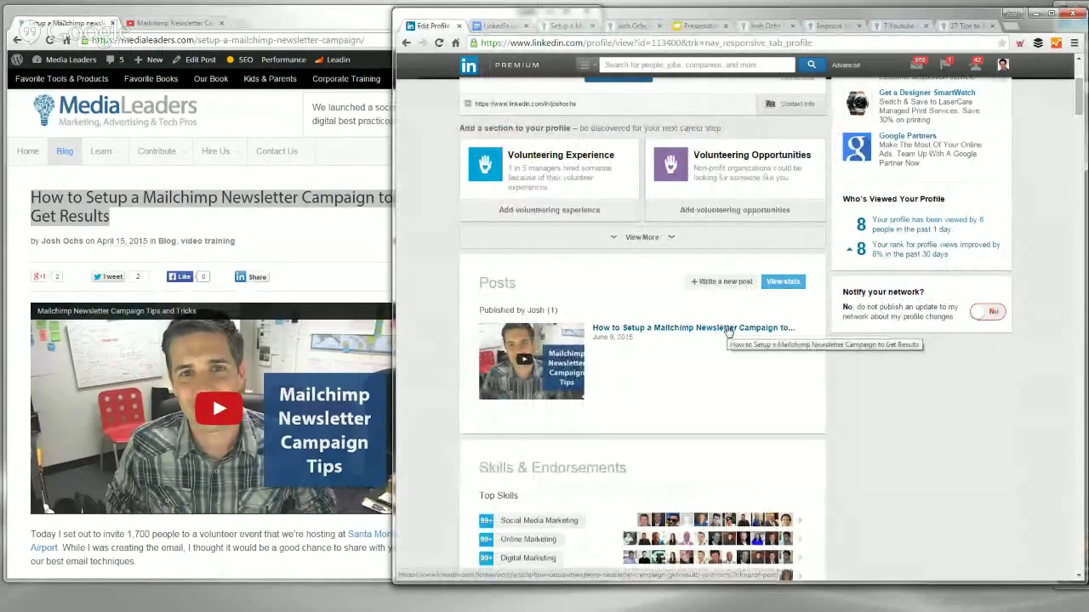
left_click(945, 66)
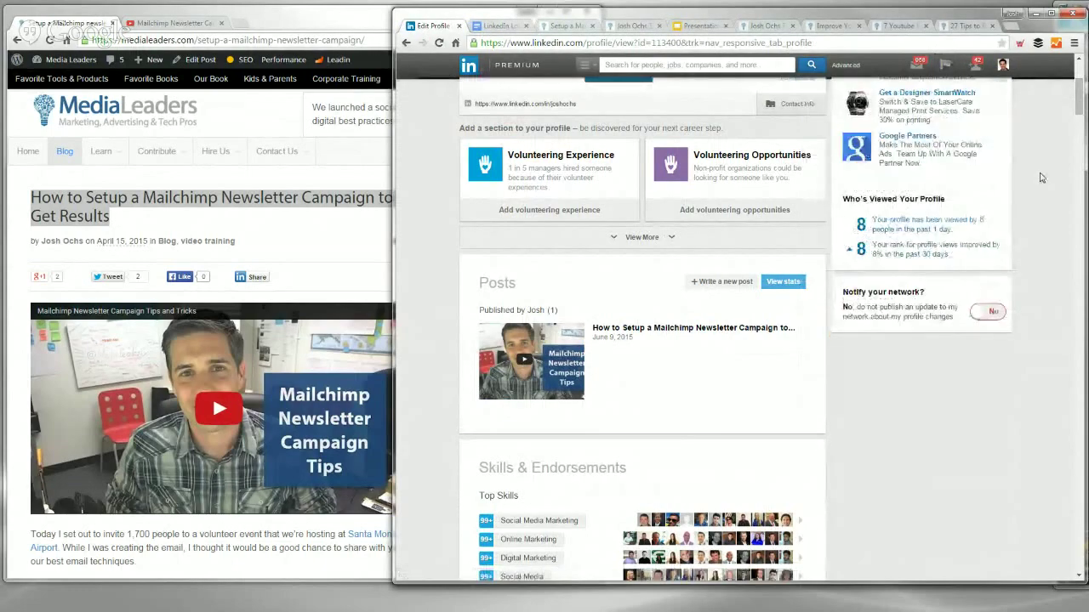
Step: Open the published Mailchimp newsletter post from the profile and review its comments area and body text
left_click(696, 333)
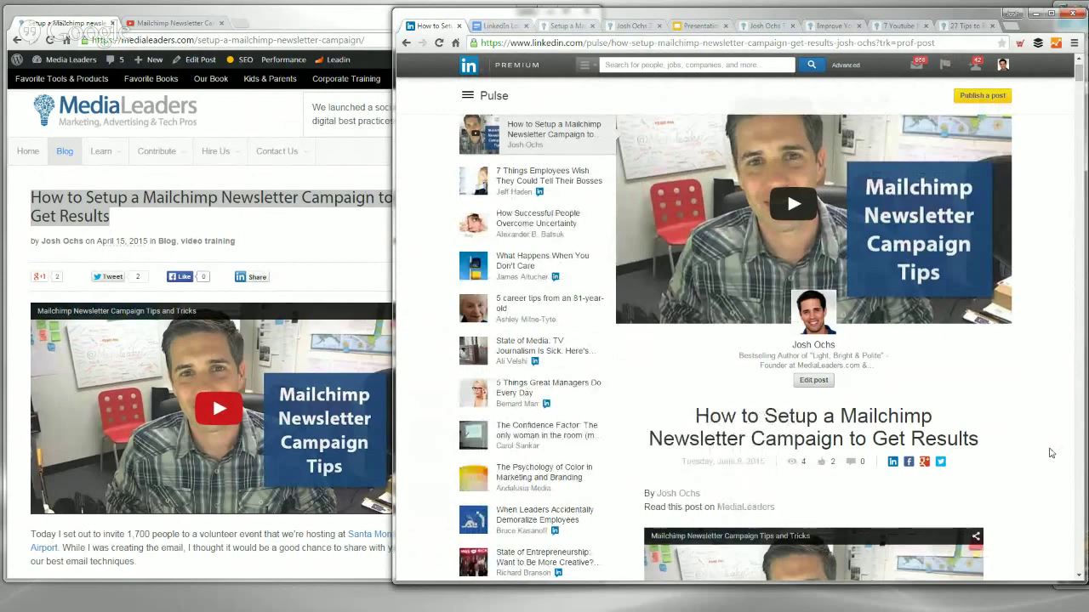
scroll(1051, 454, "down", 1)
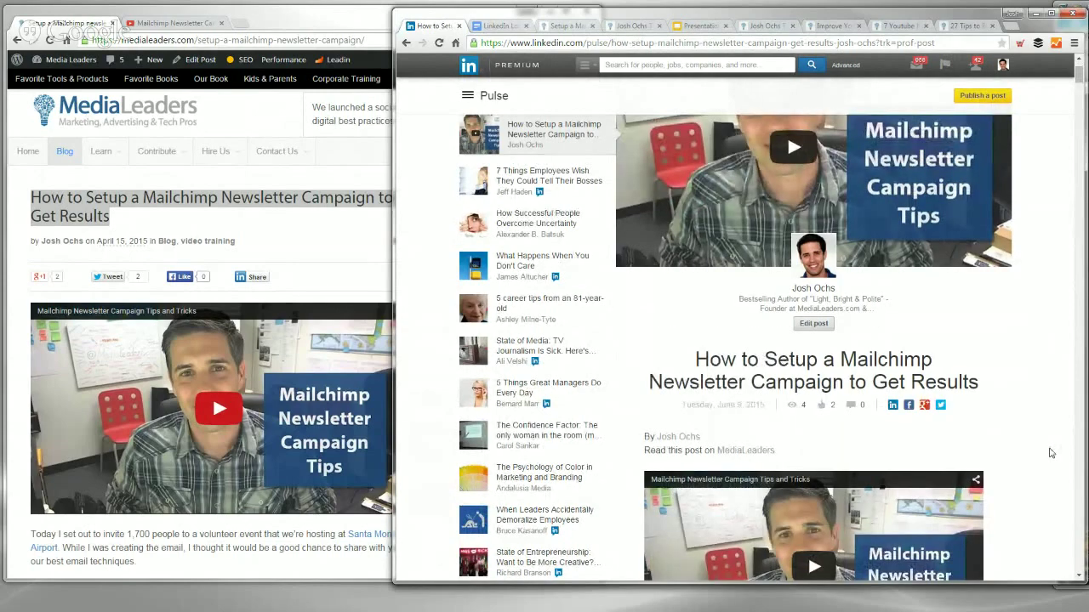
left_click(853, 408)
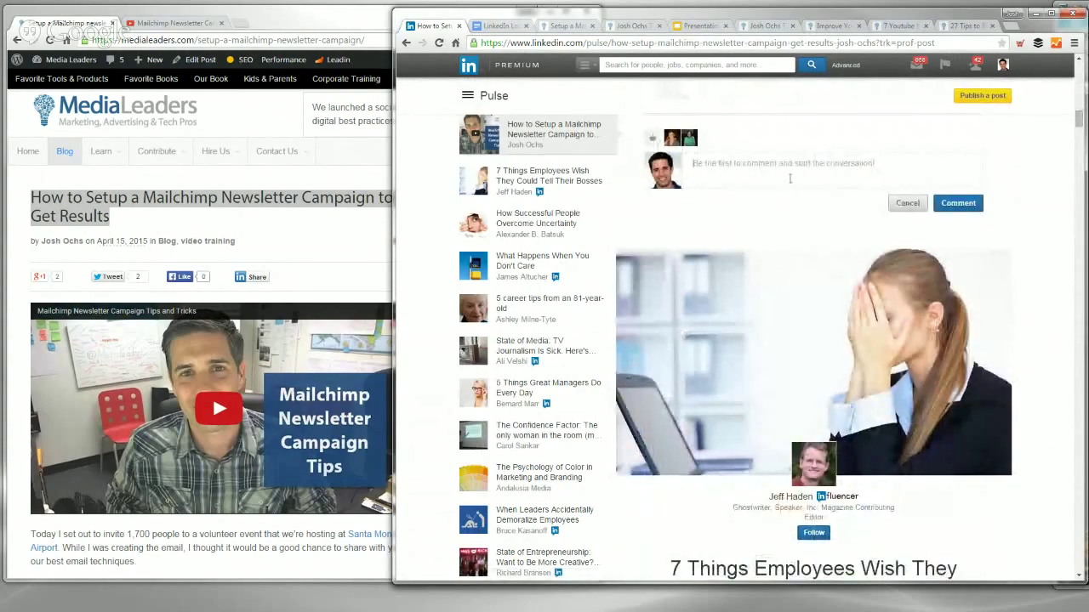
mouse_move(672, 144)
scroll(1052, 241, "up", 2)
scroll(1052, 242, "down", 10)
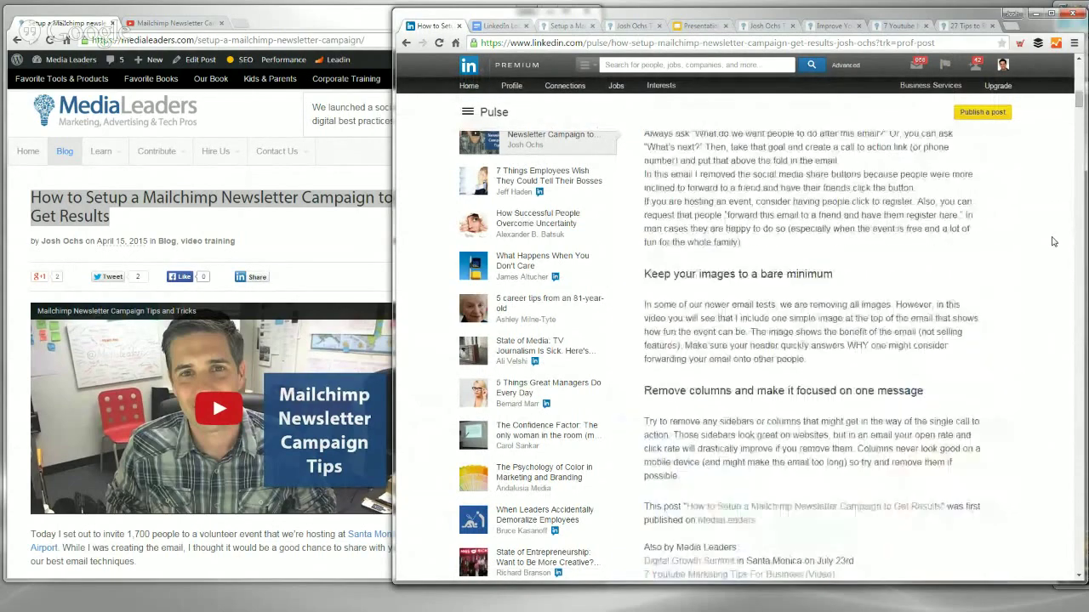
scroll(1052, 242, "up", 2)
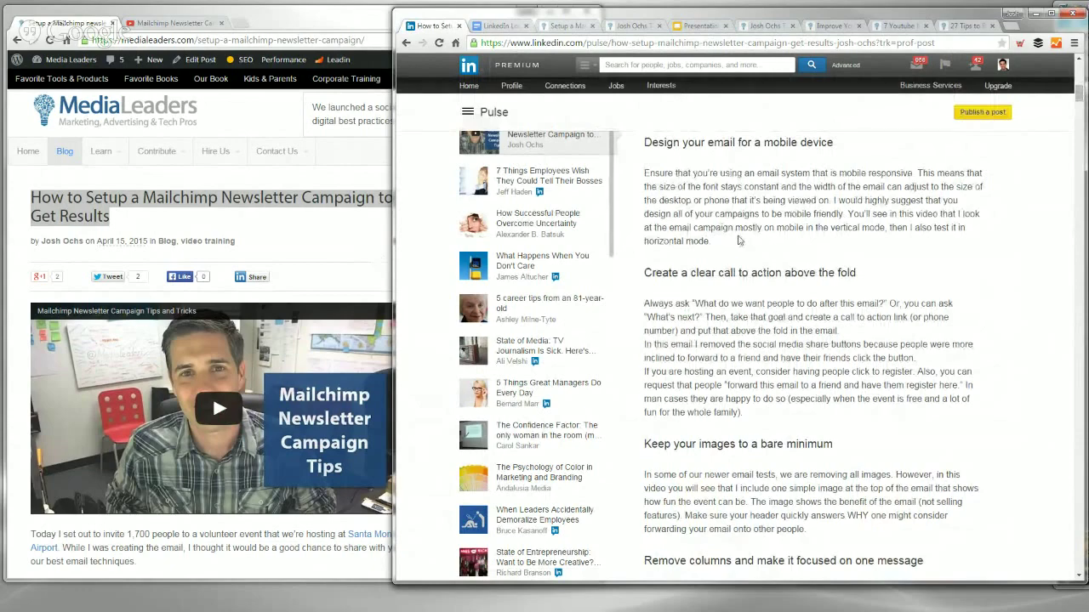
scroll(738, 240, "up", 10)
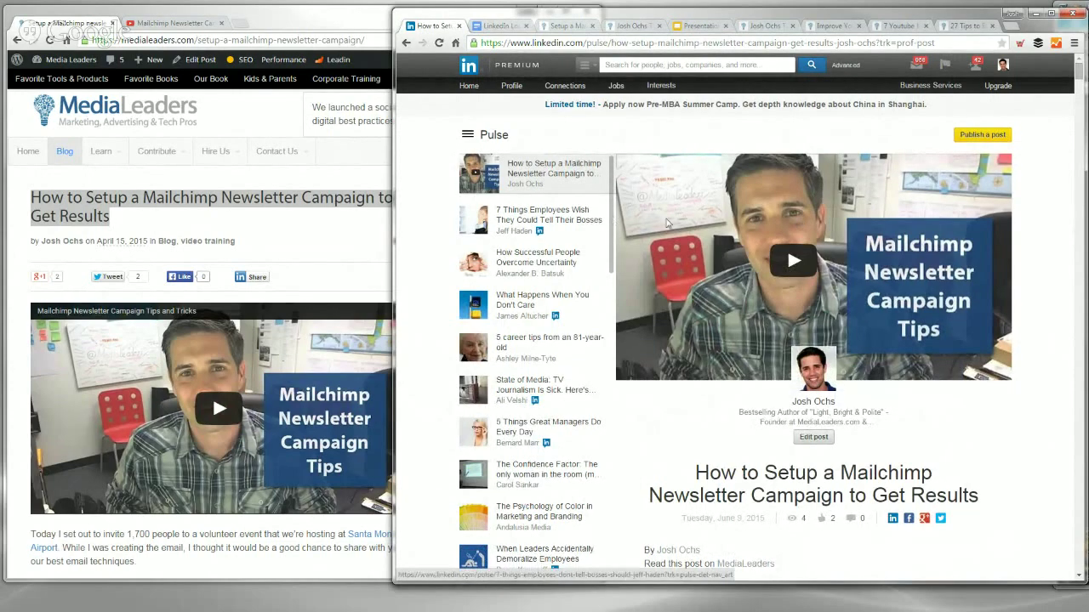
Step: Examine the published post's headline, embedded video and "Design your email for a mobile device" heading
scroll(783, 259, "down", 4)
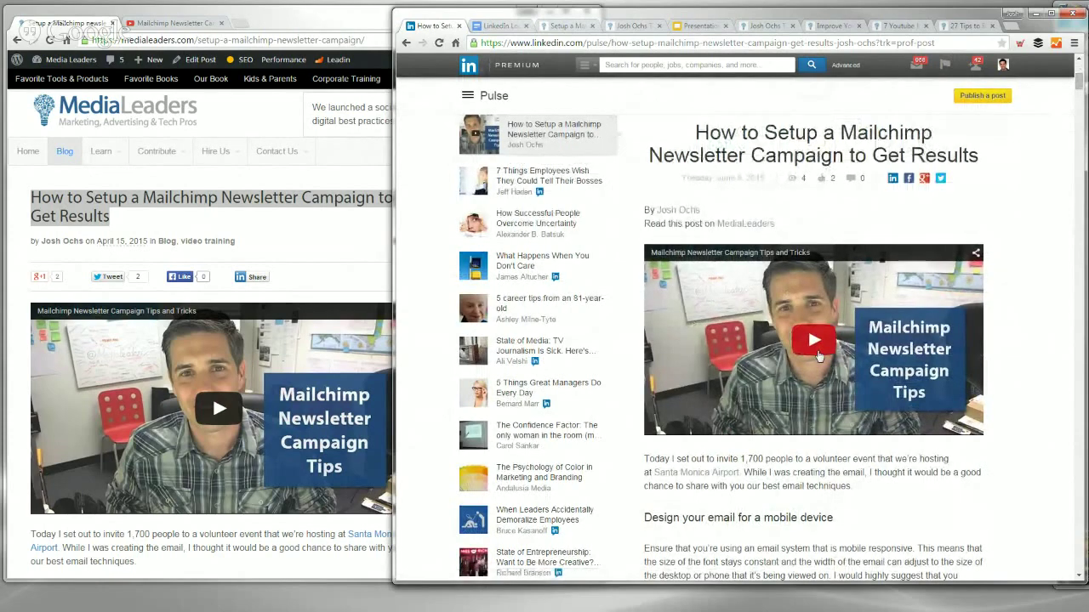
left_click_drag(698, 132, 975, 154)
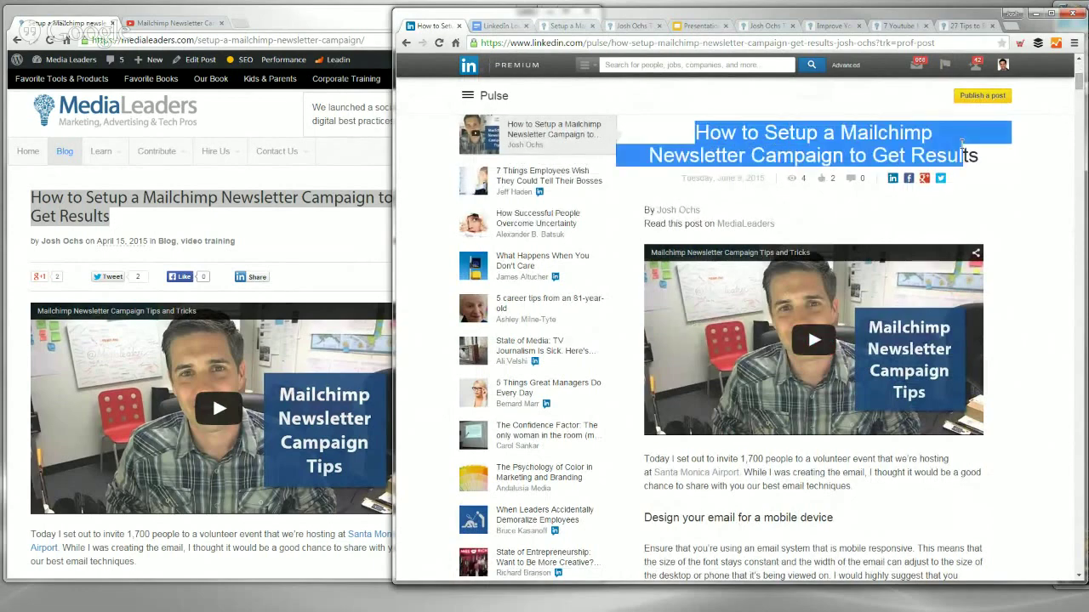
left_click(976, 153)
left_click_drag(646, 517, 847, 518)
left_click(851, 504)
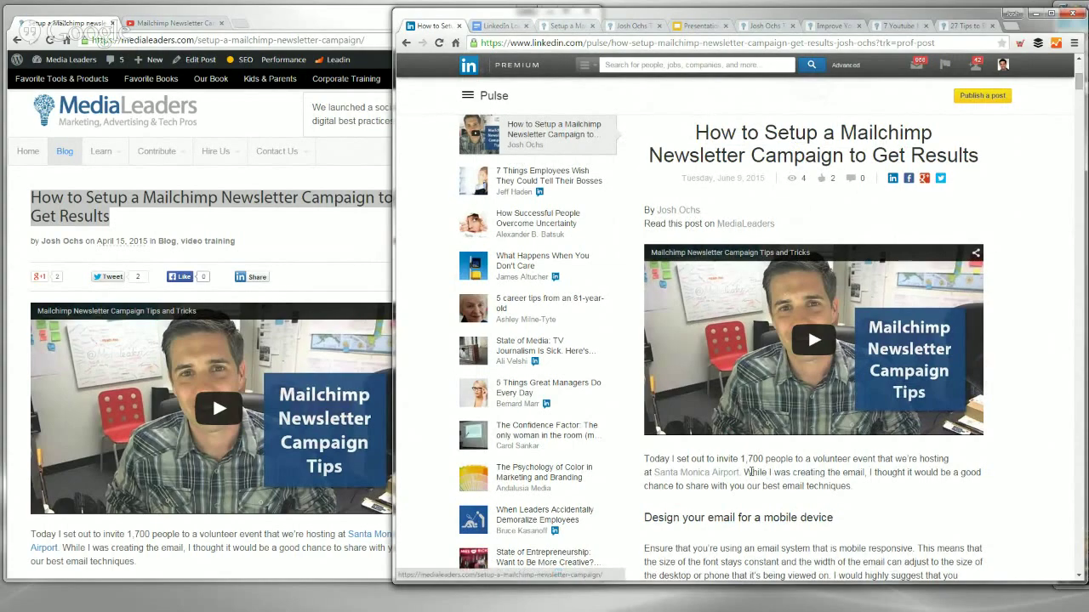
Step: Check the "This post … was first published on MediaLeaders" attribution and the "Also by Media Leaders:" line at the end of the post
scroll(749, 472, "down", 10)
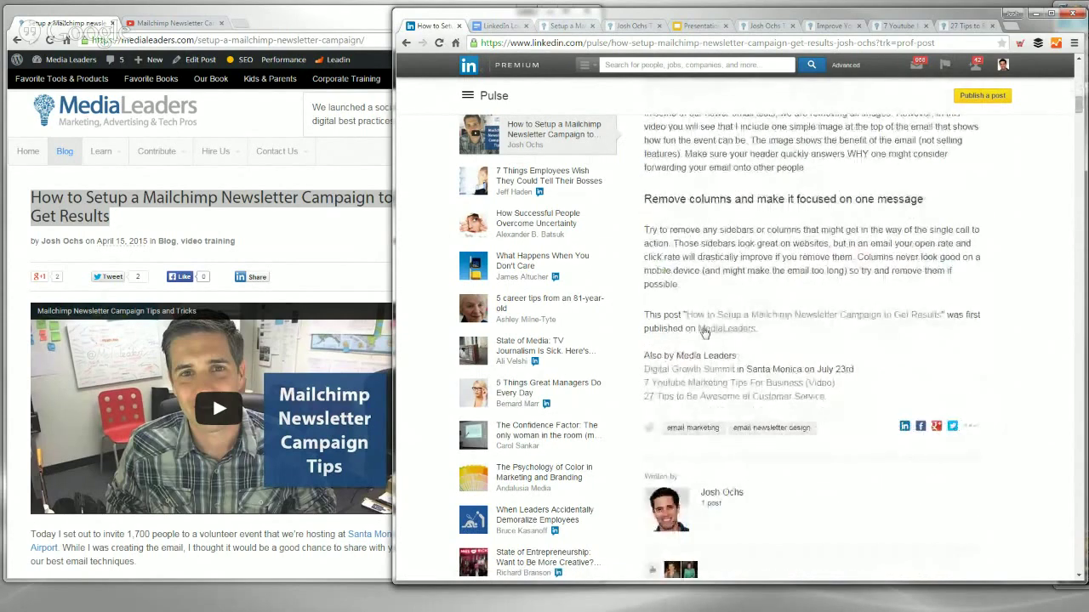
left_click_drag(645, 314, 770, 325)
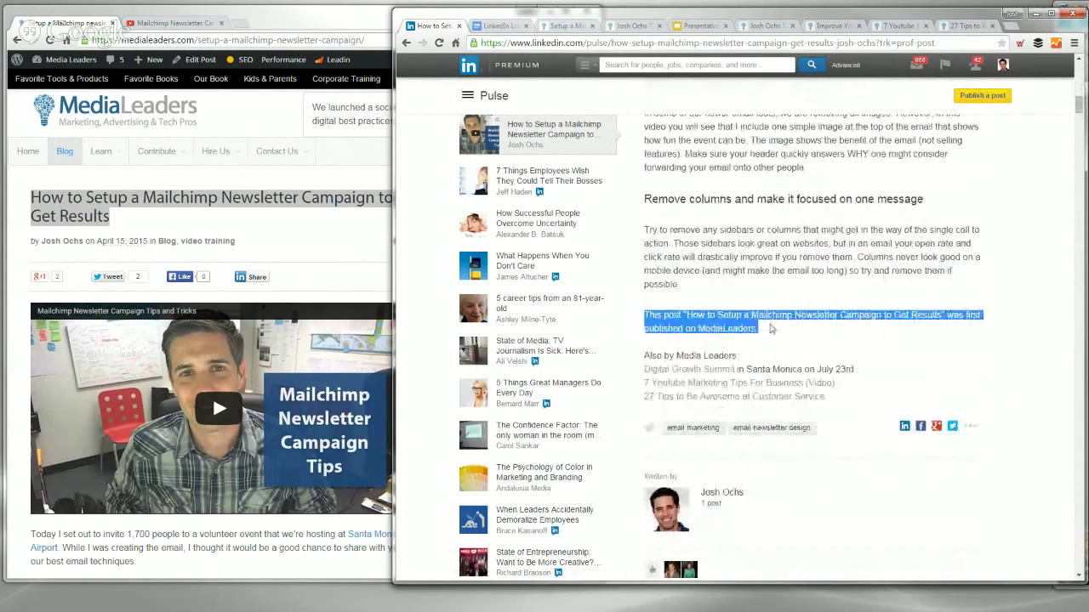
left_click(771, 329)
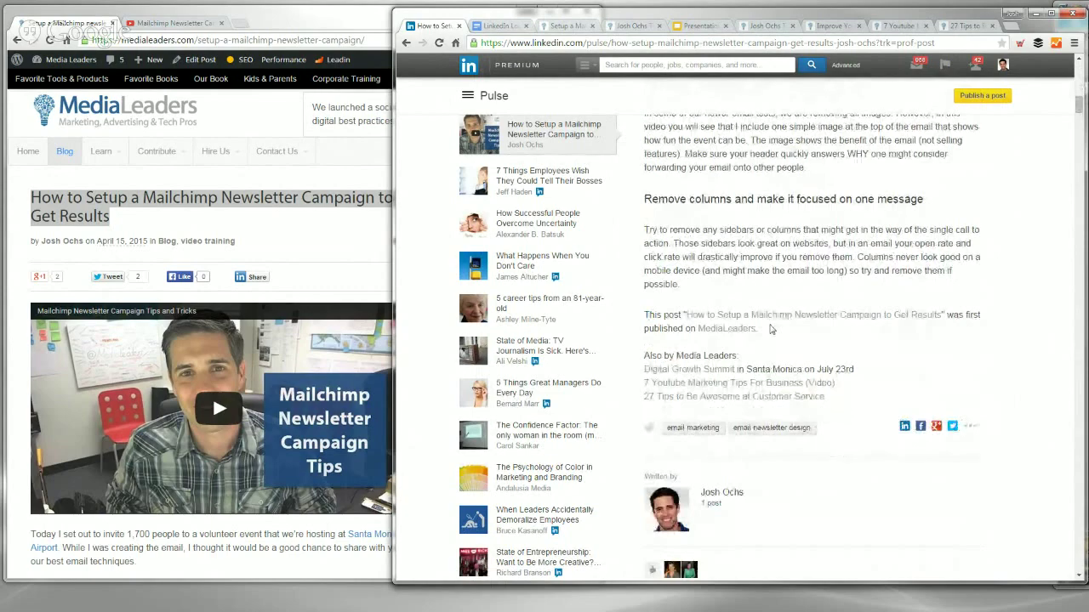
left_click_drag(771, 330, 645, 314)
left_click(646, 315)
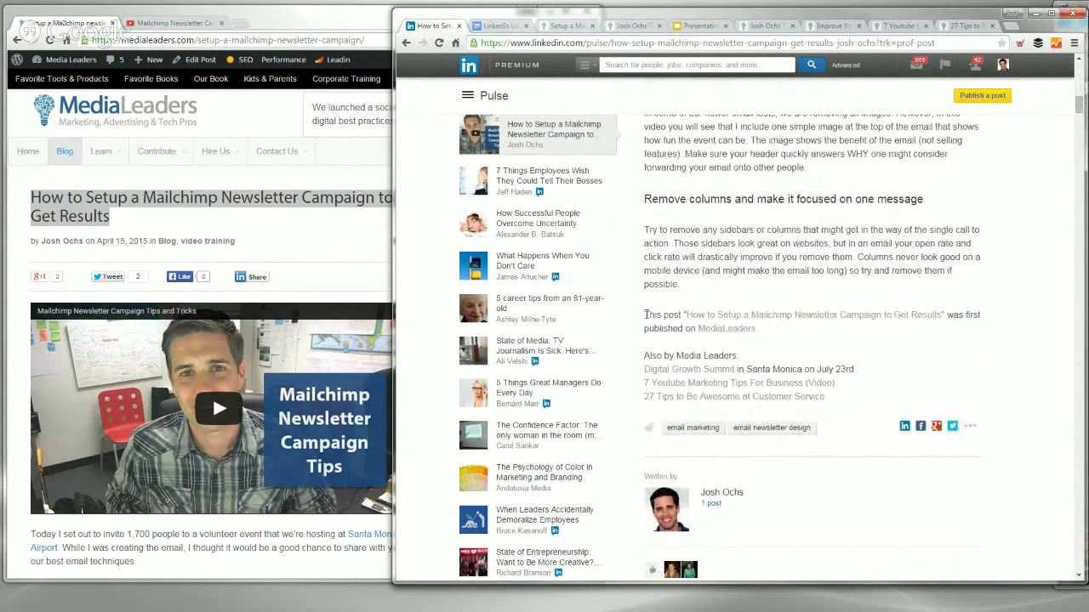
left_click_drag(644, 355, 756, 357)
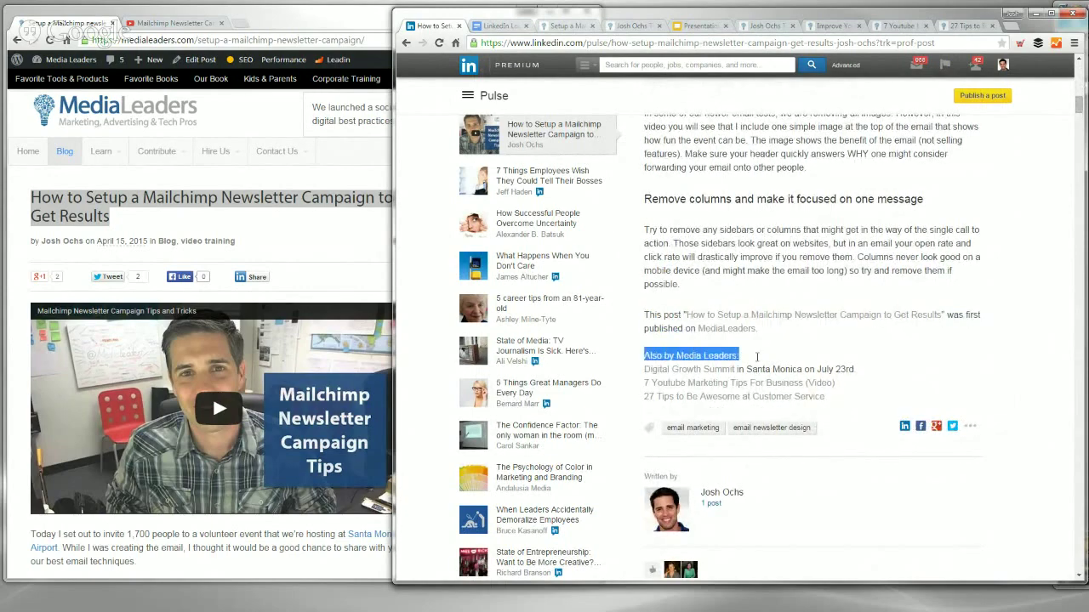
left_click(750, 359)
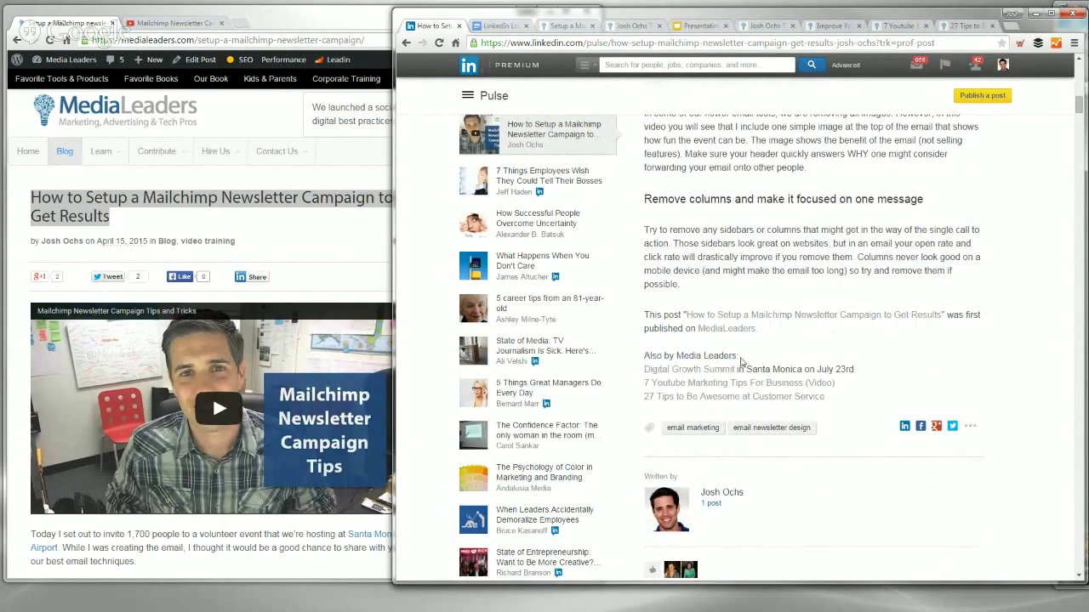
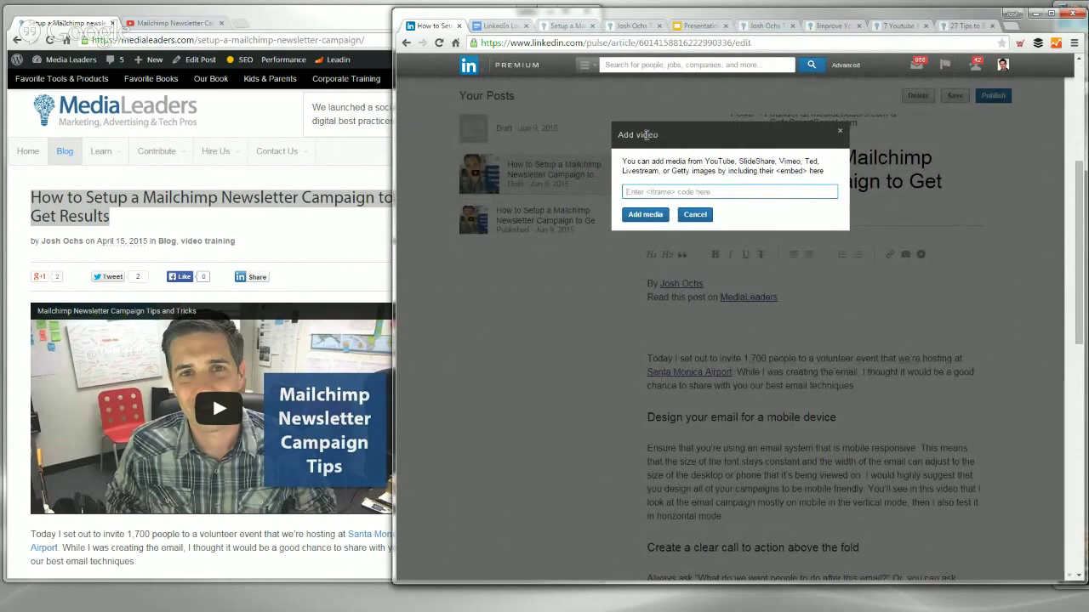
Step: Switch to the YouTube page of the "Mailchimp Newsletter Campaign Tips and Tricks" video and pause playback
left_click(321, 274)
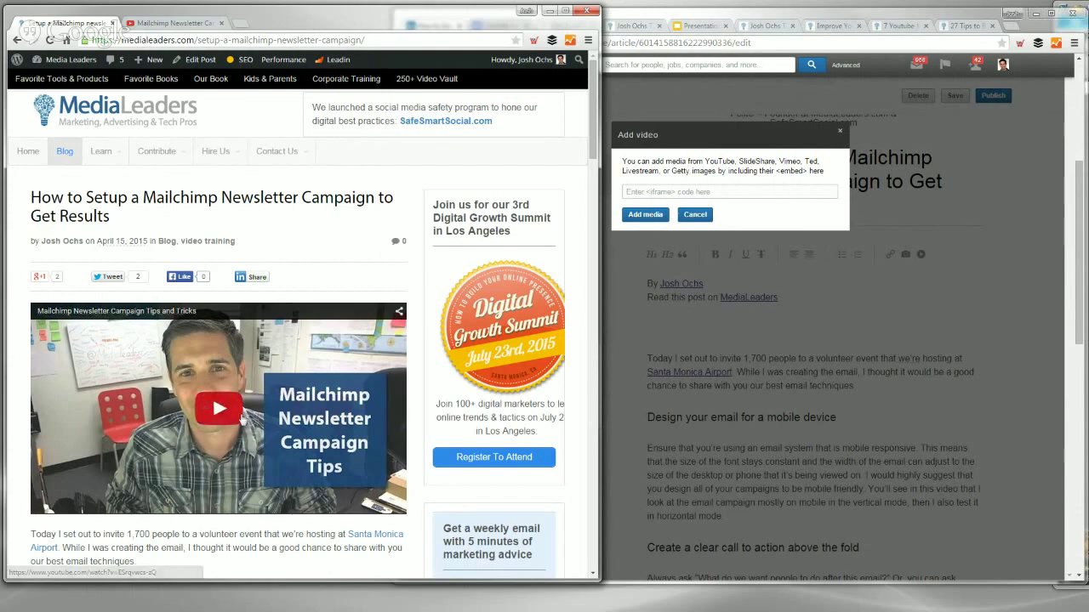
left_click(146, 325)
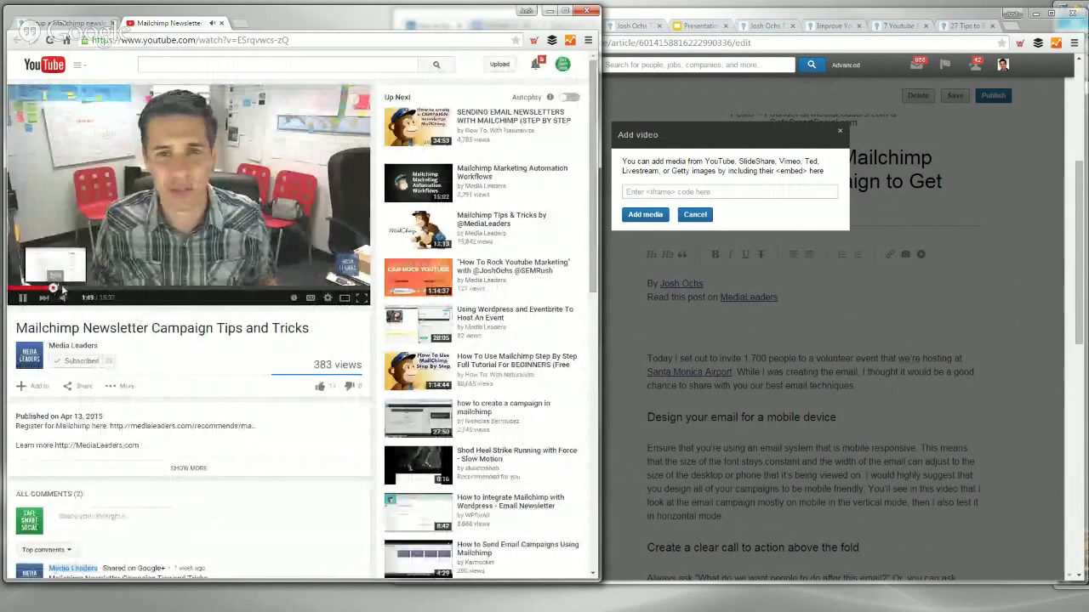
left_click(52, 289)
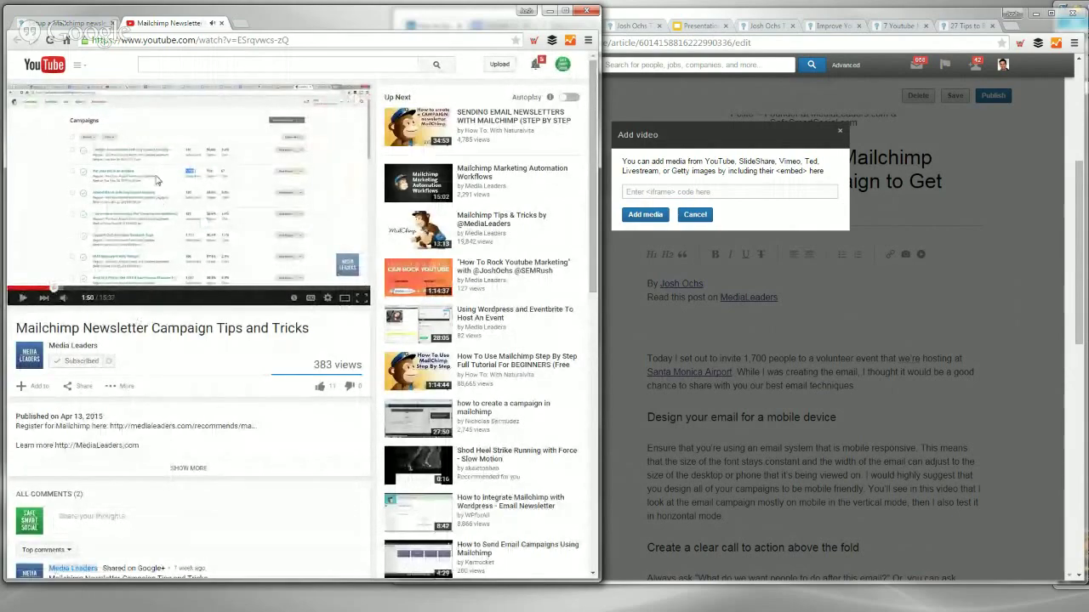
left_click(184, 43)
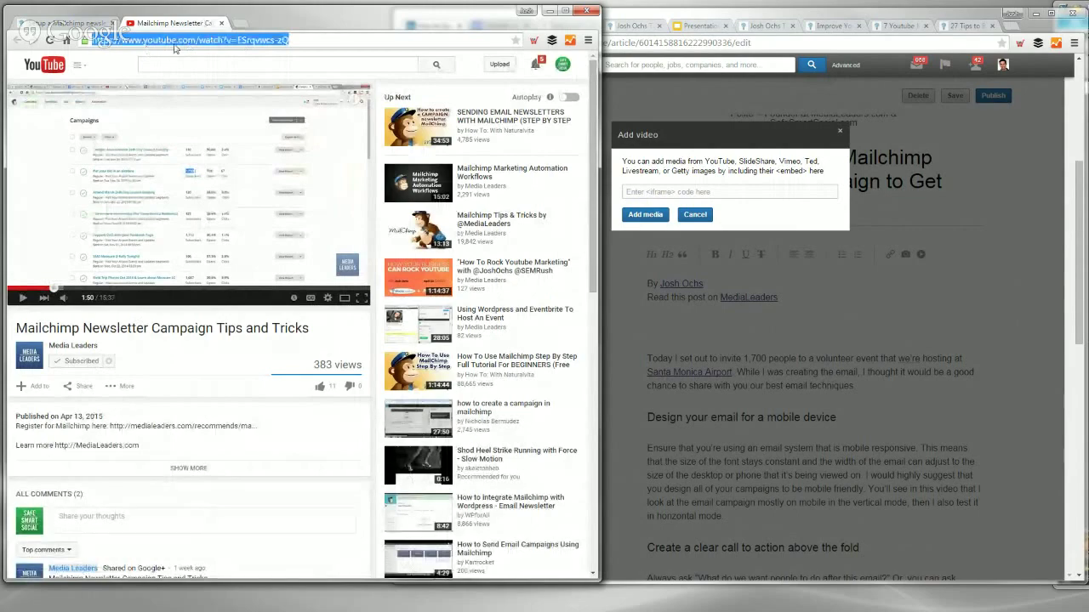
Step: Open the video's embed code in its sharing options and expand the preview and embed settings
left_click(79, 387)
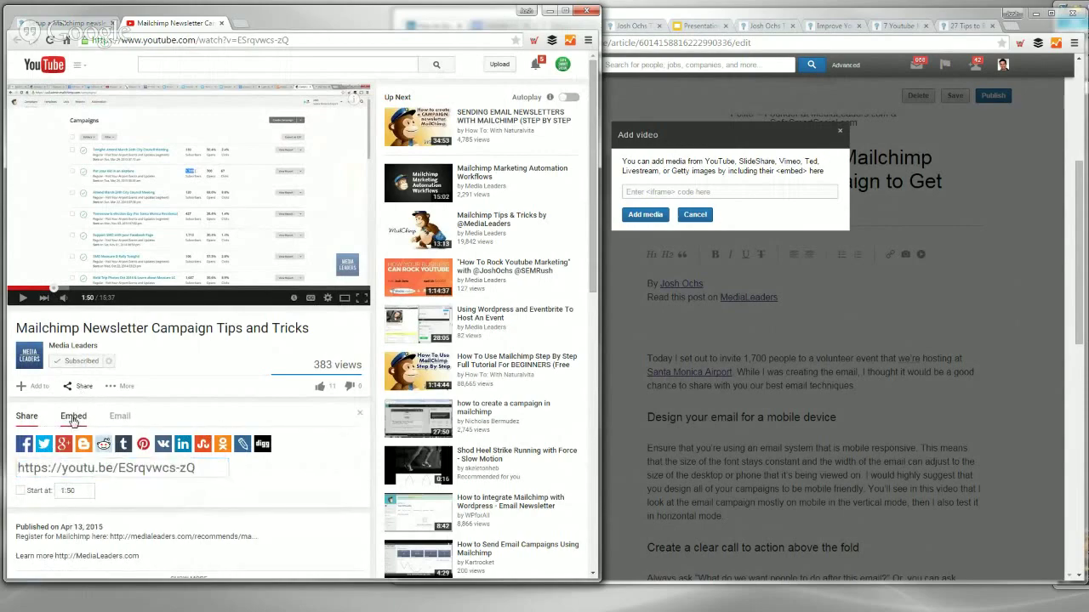
left_click(73, 418)
scroll(317, 412, "down", 1)
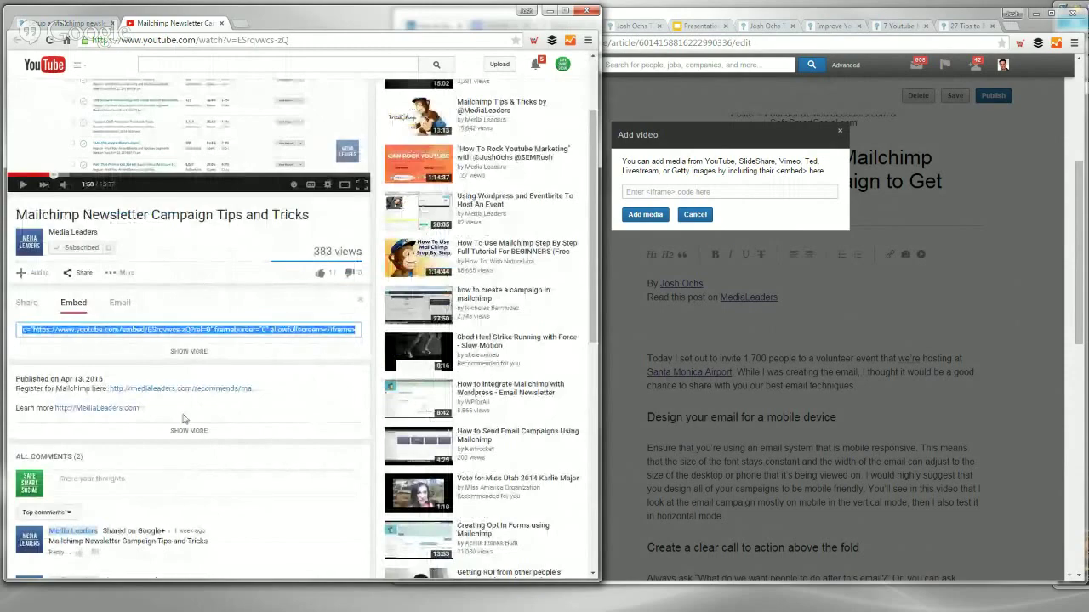
left_click(189, 352)
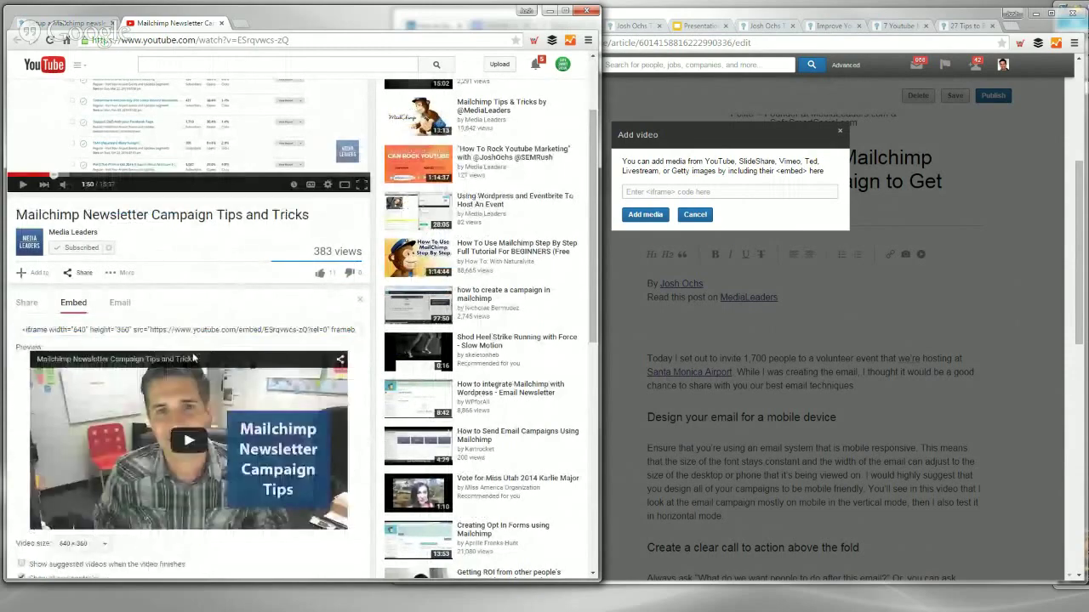
scroll(192, 353, "down", 1)
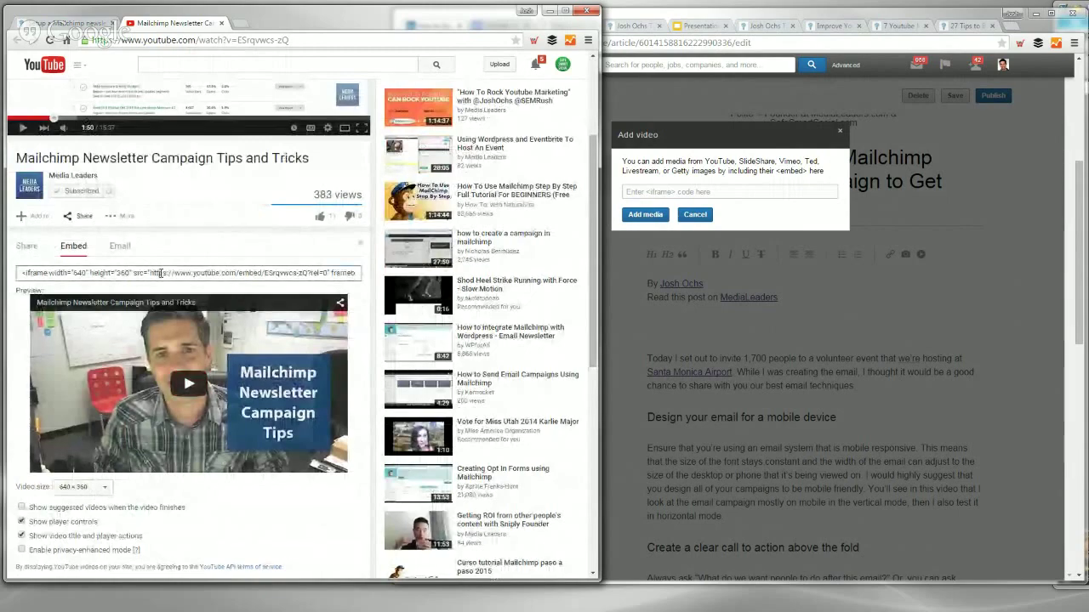
Step: Choose the 640 × 360 video size and copy the full iframe embed code
left_click(98, 491)
left_click(81, 508)
left_click(176, 273)
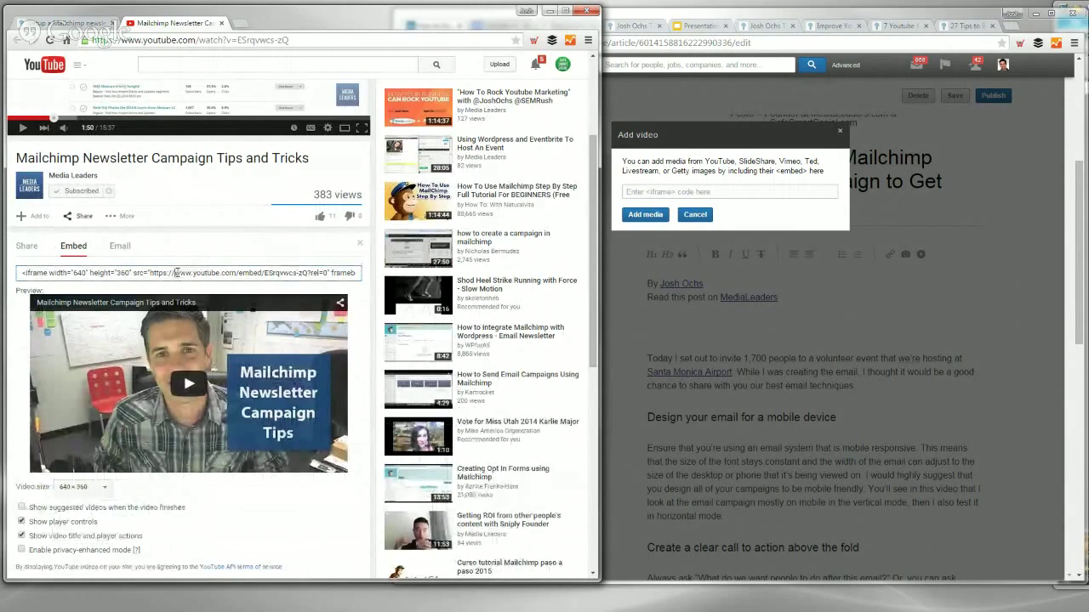
left_click(176, 273)
key("ctrl+c")
Step: Paste the YouTube iframe code into the LinkedIn post's video prompt and add the media to the article
left_click(735, 191)
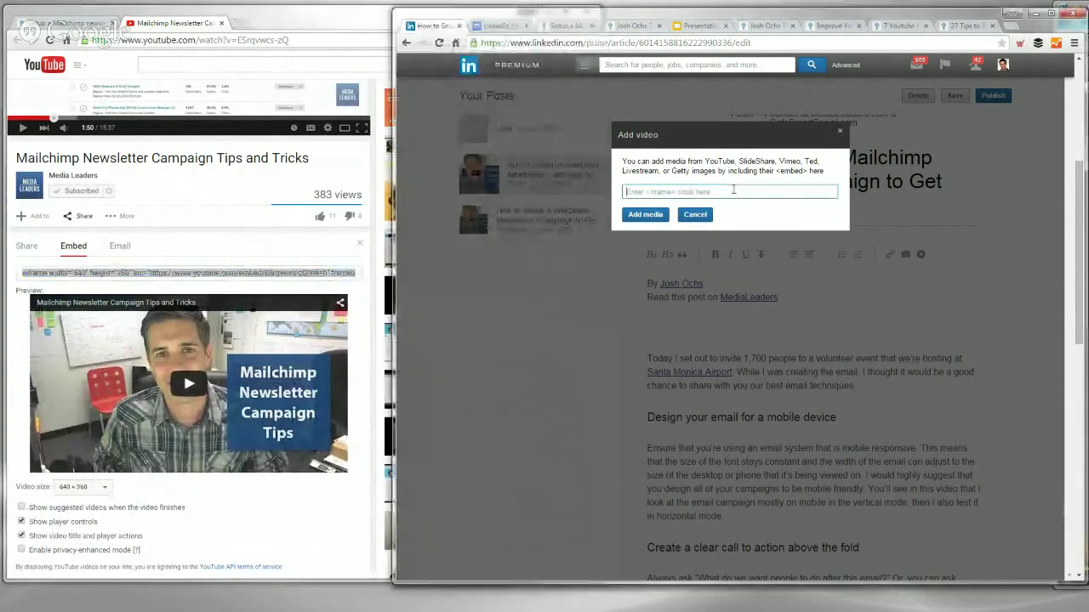
key("ctrl+v")
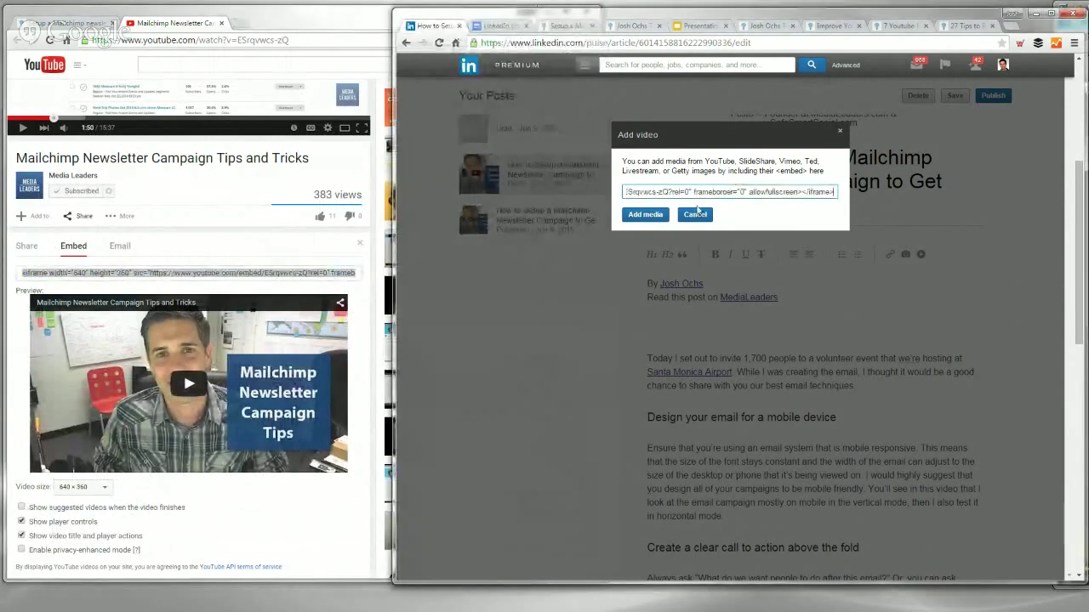
left_click(646, 214)
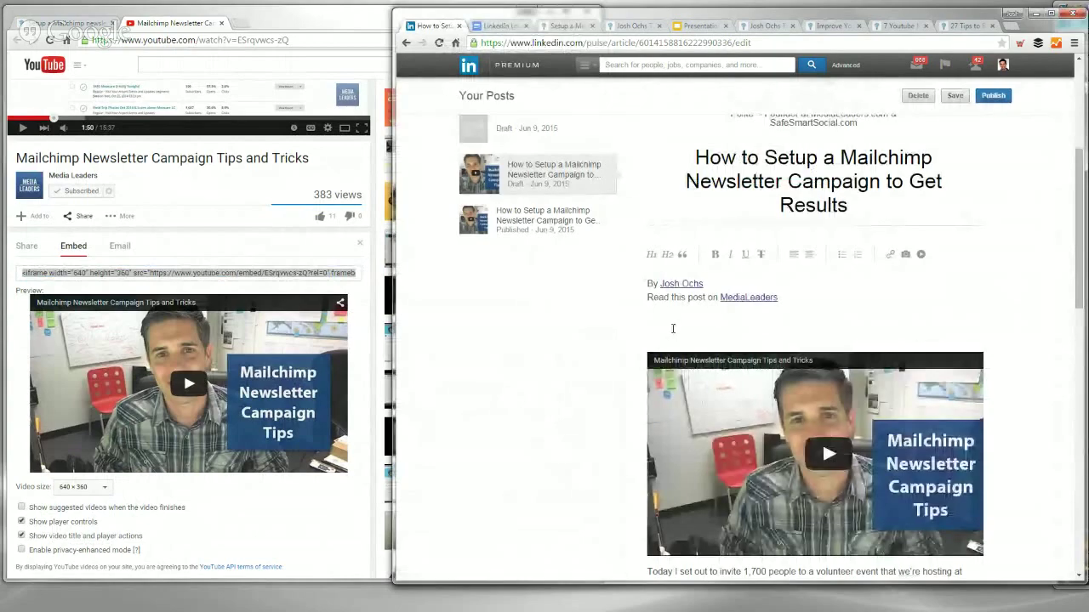
Step: Remove the blank line between the "Read this post on MediaLeaders" line and the embedded video, keeping the video in place
left_click(672, 328)
key("Delete")
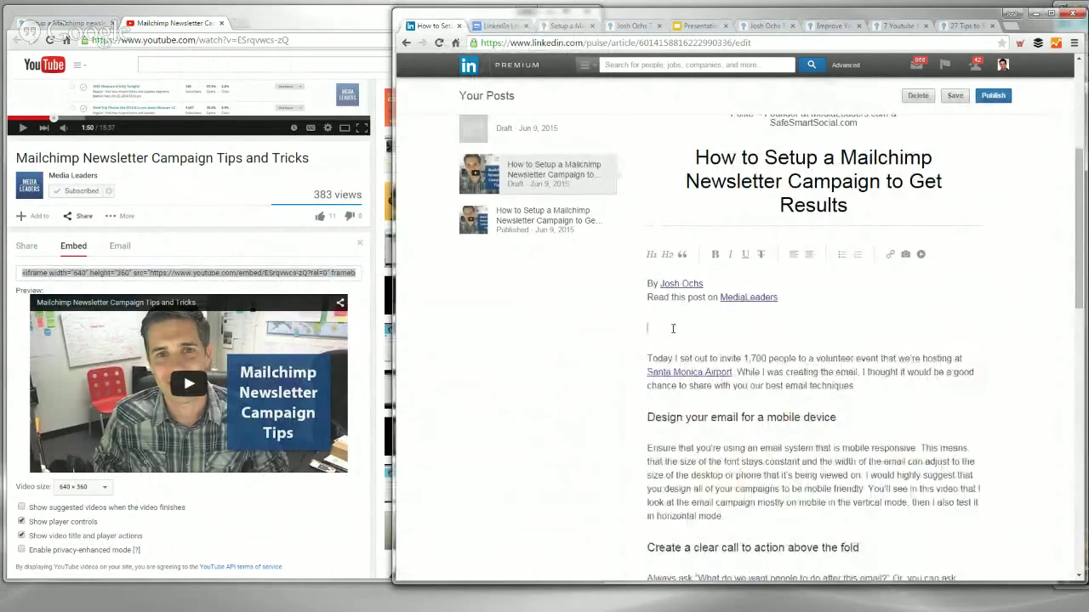
key("ctrl+z")
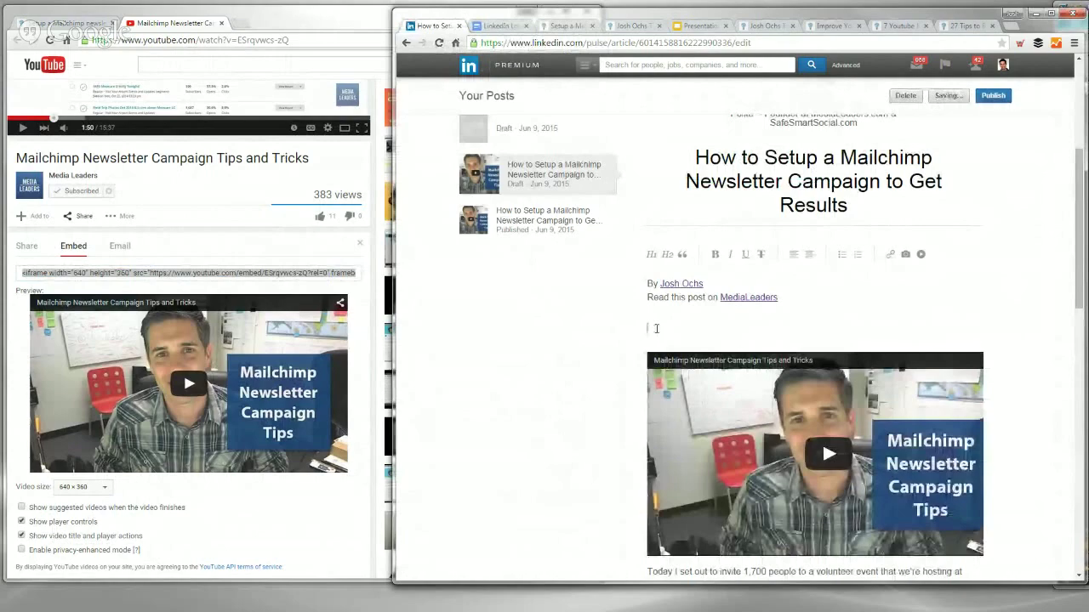
key("BackSpace")
scroll(656, 330, "down", 1)
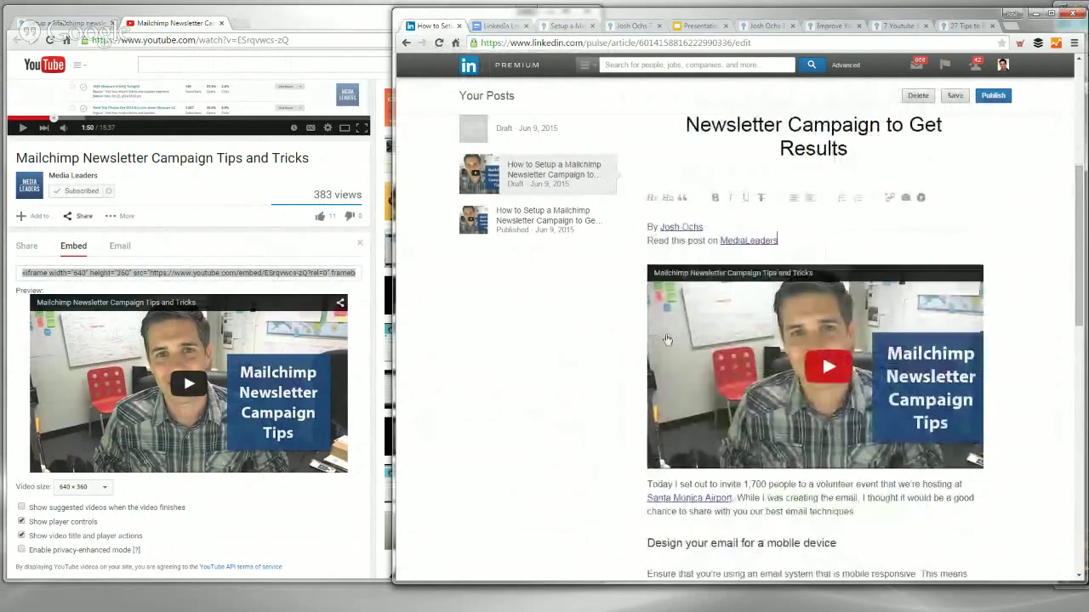